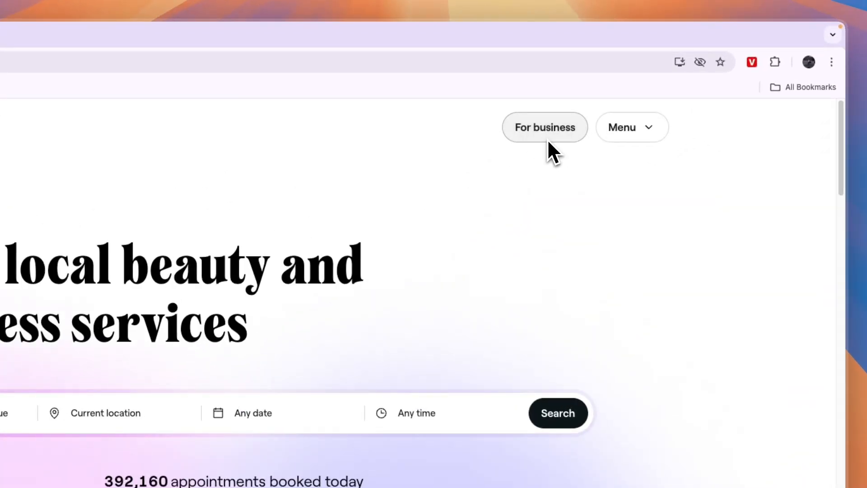
Step: Open the Fresha for business page and start joining for free with a business account
click(548, 139)
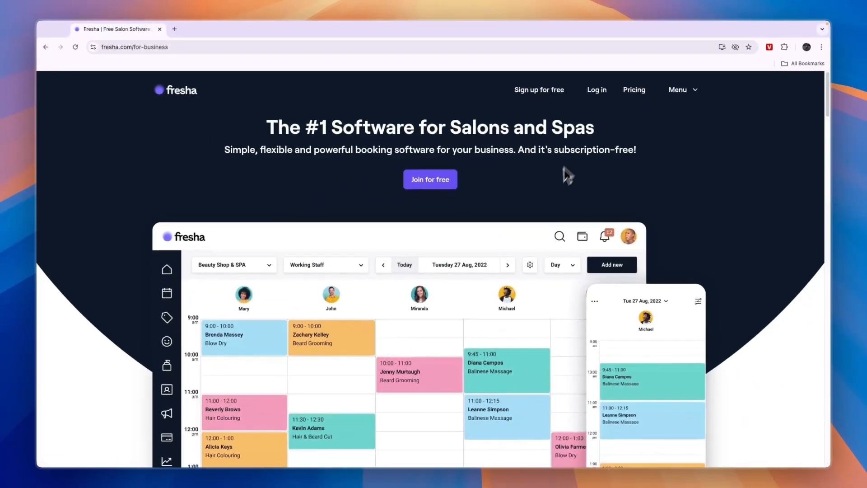
scroll(544, 217, down, 3)
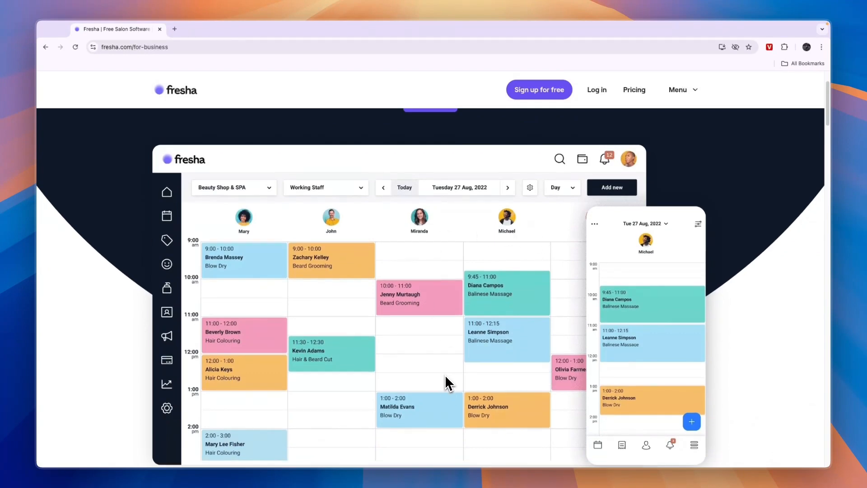
scroll(447, 383, up, 2)
click(436, 181)
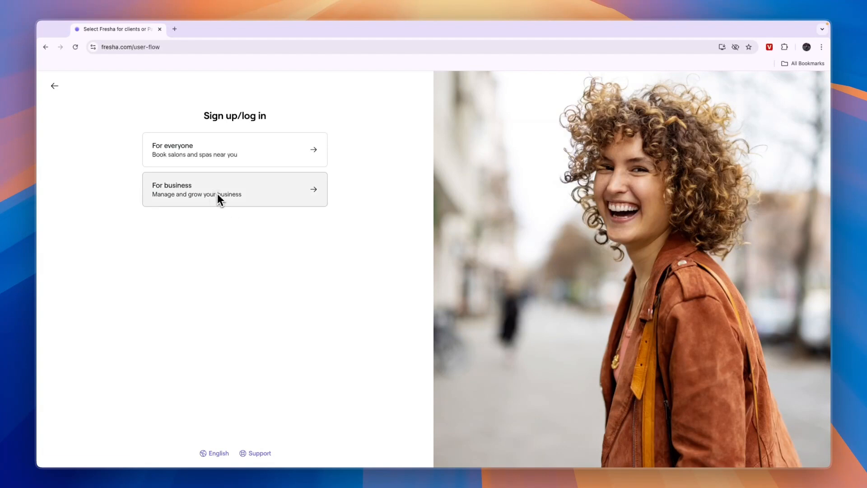
click(220, 193)
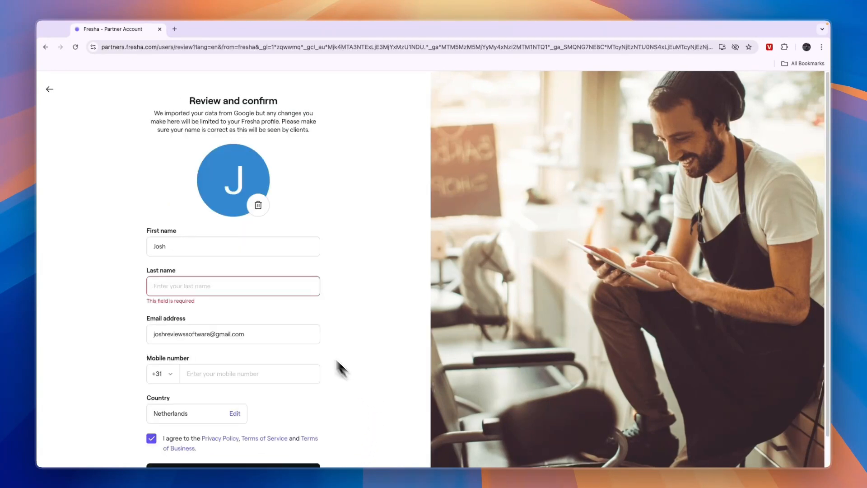
Step: Review the imported profile details on the confirmation form, including name, email address, mobile number, country and terms agreement
click(204, 281)
scroll(204, 281, down, 1)
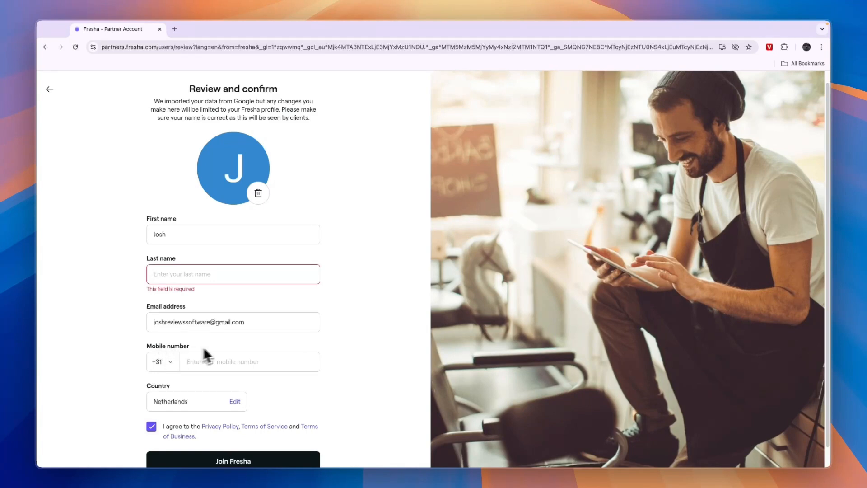
scroll(213, 360, down, 1)
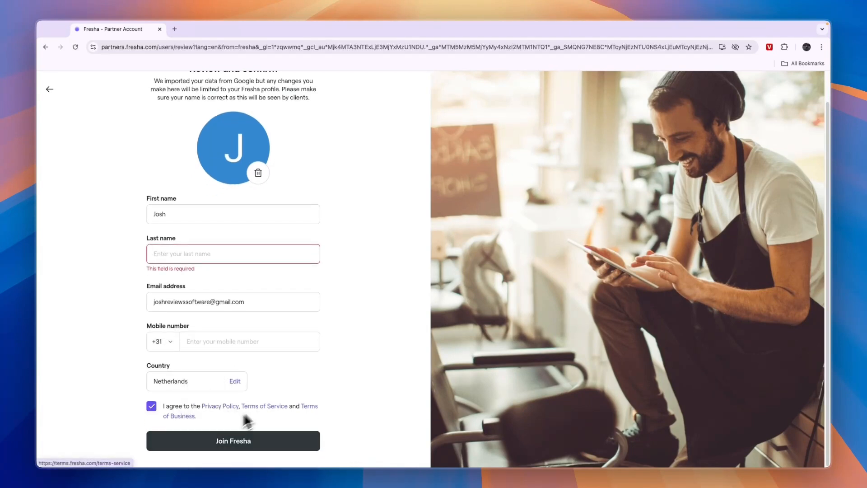
scroll(171, 408, up, 1)
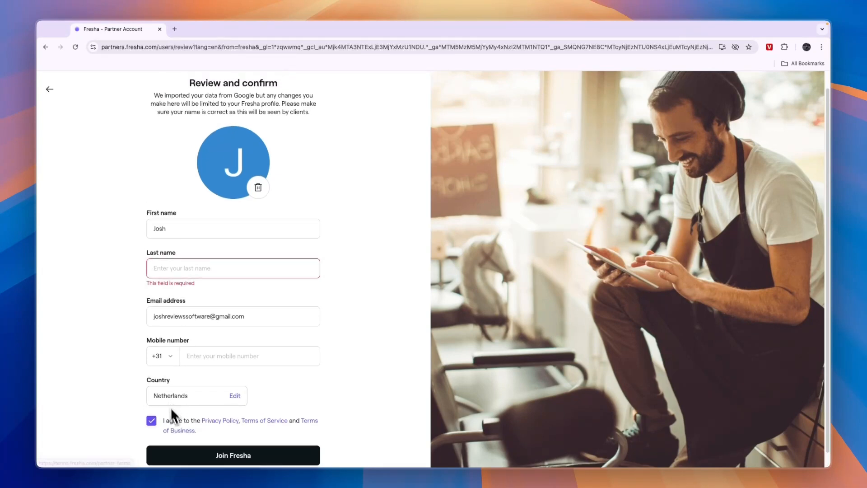
scroll(253, 339, up, 1)
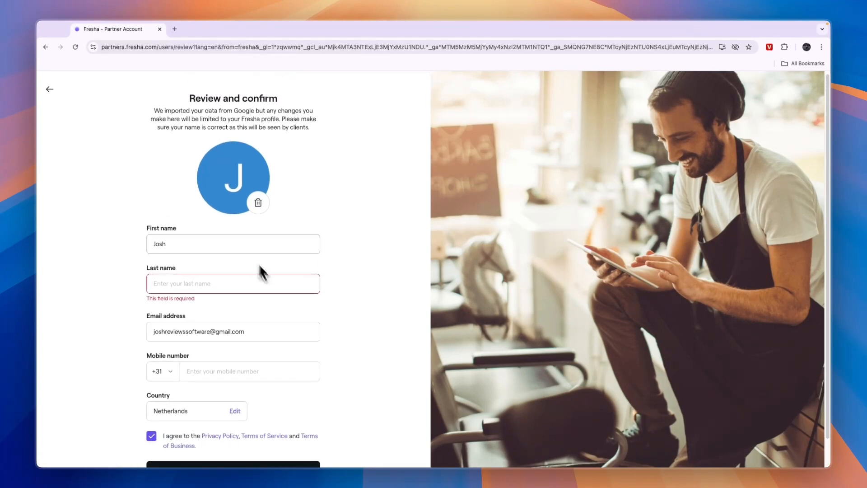
click(258, 202)
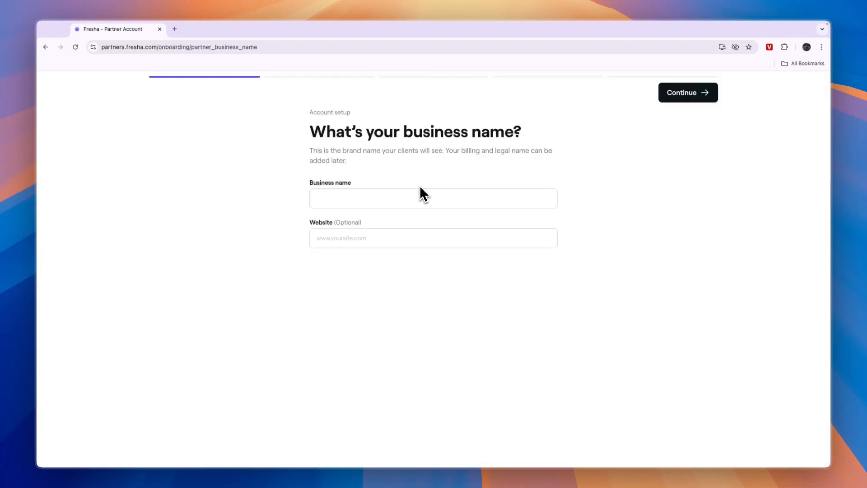
Step: Set the business name to AS-Solutions, leave the optional website empty, and continue the account setup
drag(304, 182, 361, 186)
drag(310, 222, 361, 224)
click(360, 200)
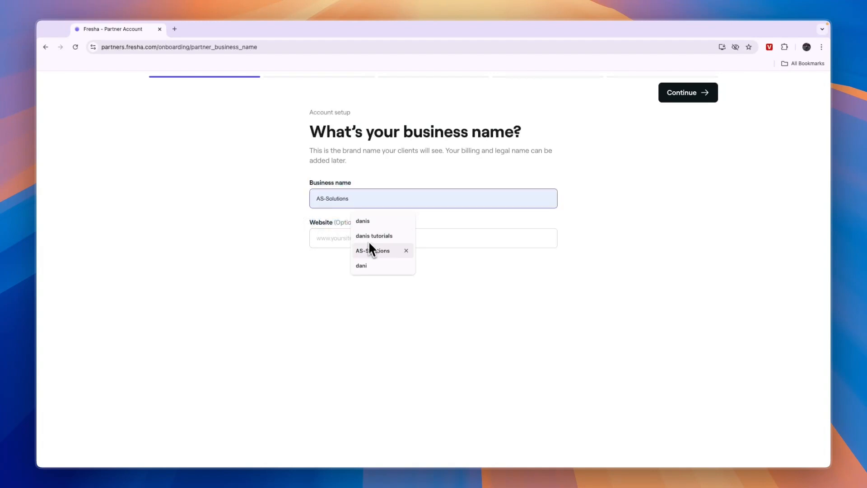
click(369, 246)
click(687, 92)
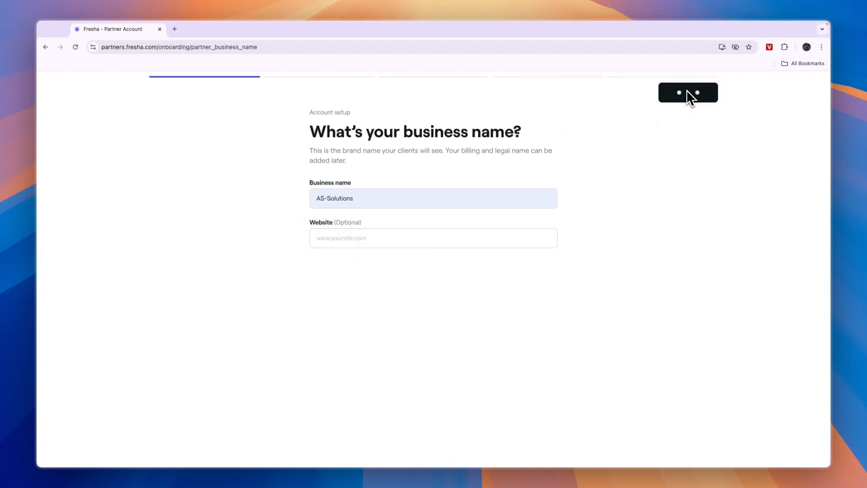
Step: Choose Tattoo & piercing as the service type offered and continue the account setup
drag(235, 132, 460, 143)
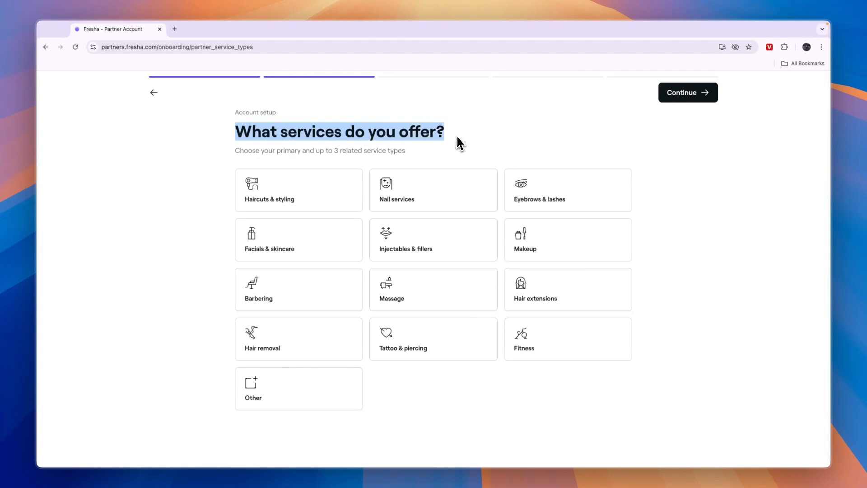
click(345, 151)
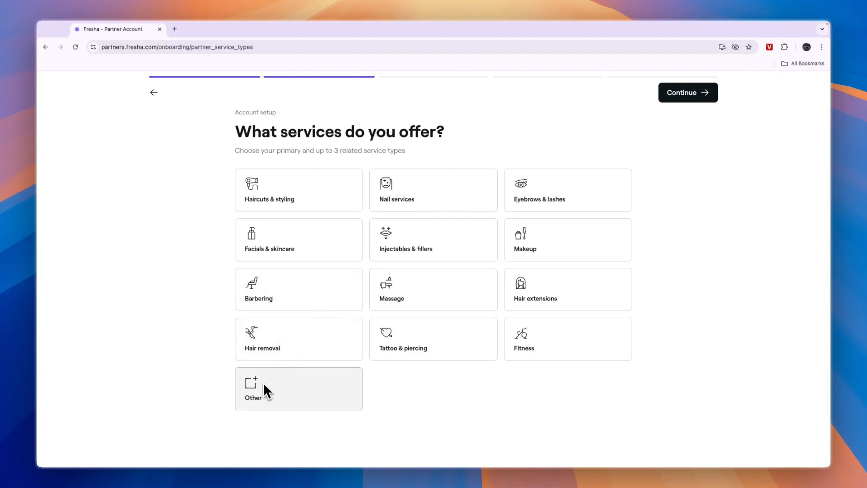
click(426, 372)
click(682, 94)
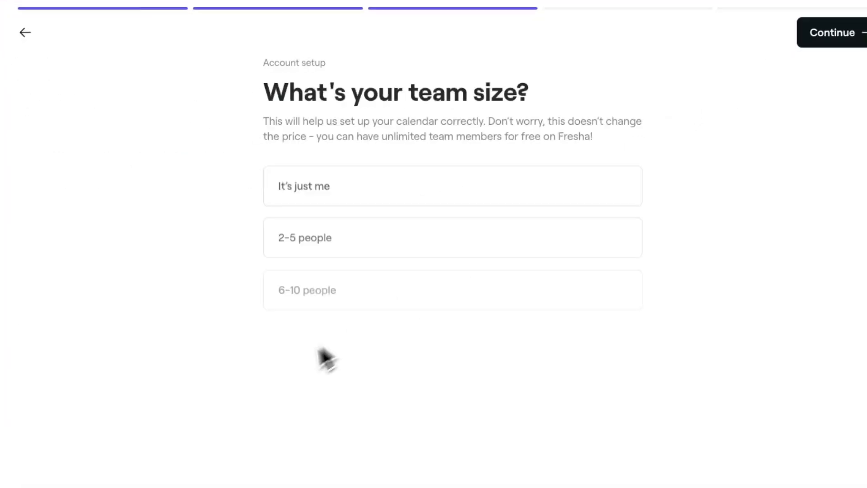
Step: Set the team size to 2-5 people and continue the account setup
drag(264, 93, 596, 116)
click(461, 131)
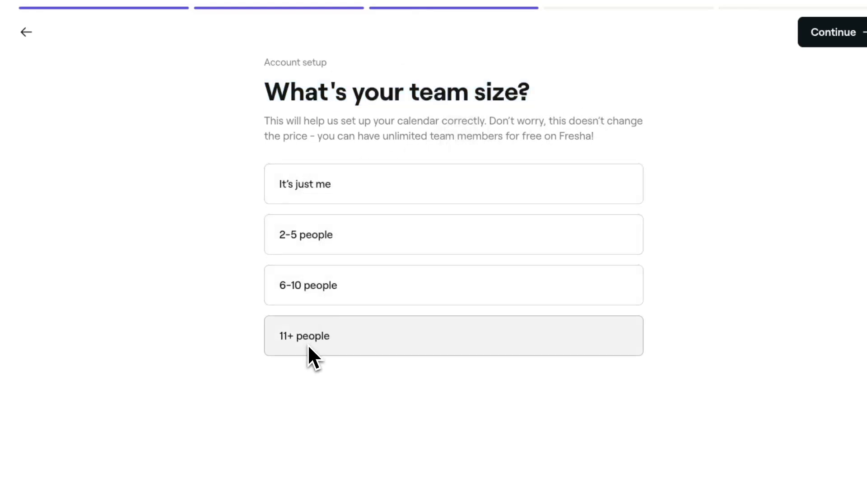
click(325, 248)
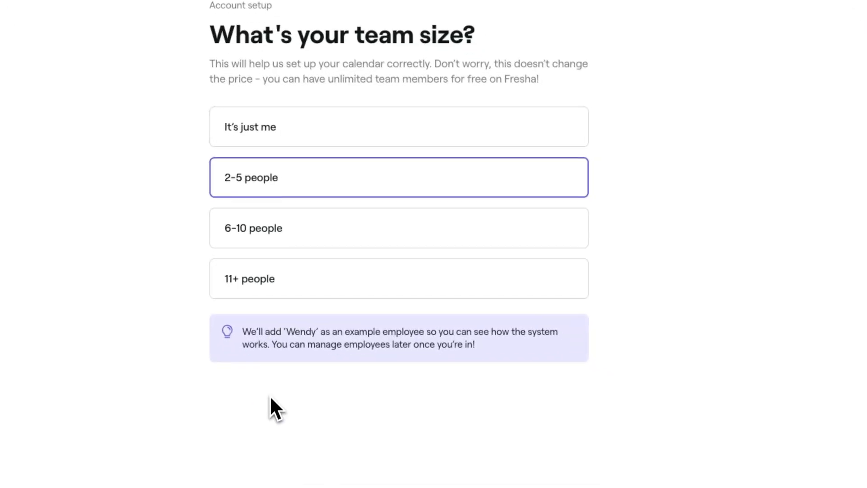
click(699, 133)
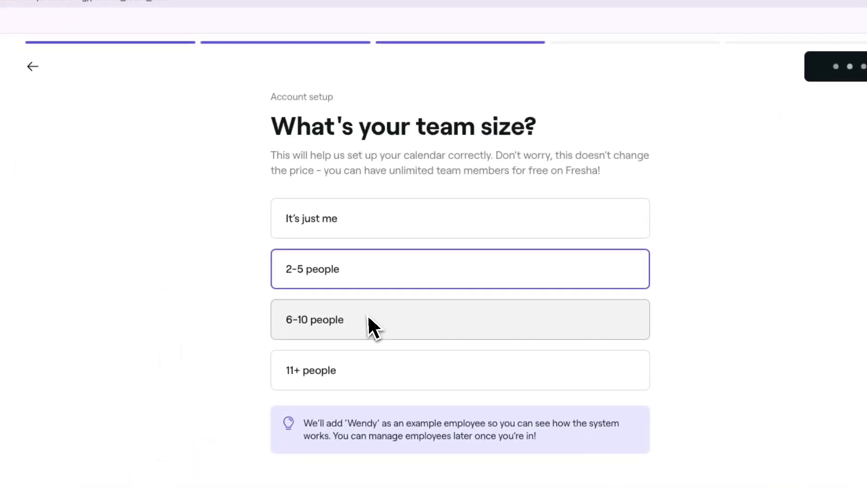
Step: Answer the current software question with "I'm not using any software" and continue the account setup
drag(271, 135, 575, 136)
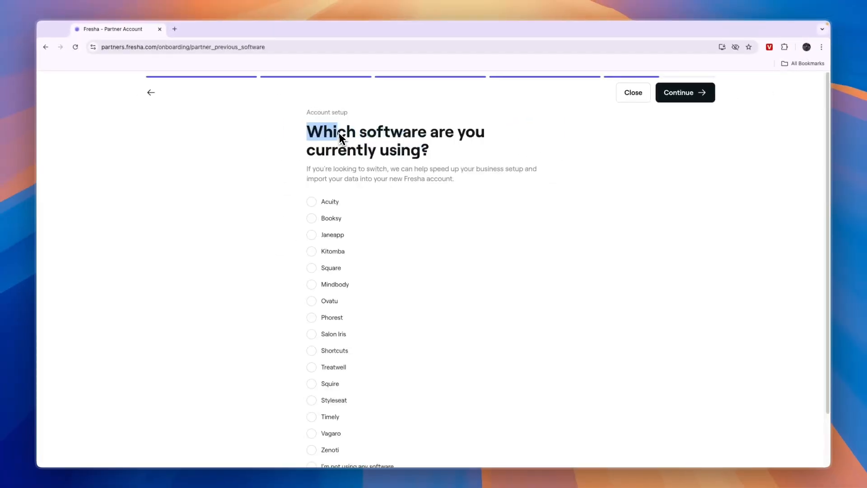
drag(329, 134, 454, 162)
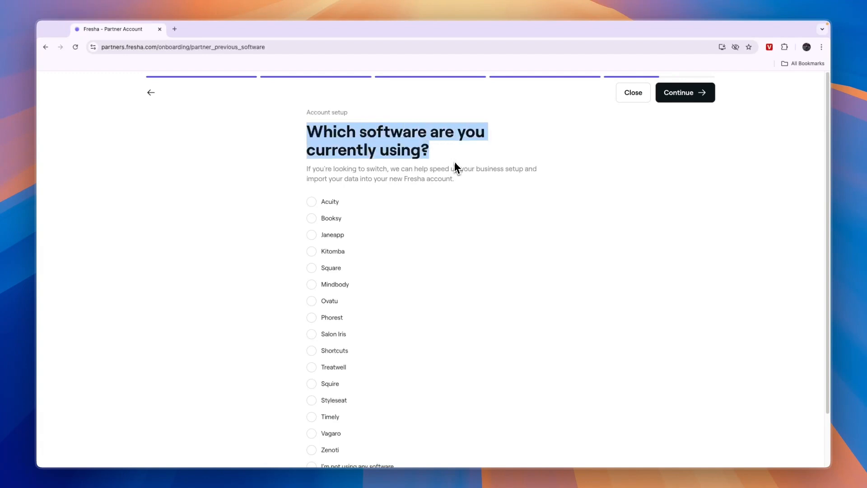
click(443, 175)
scroll(441, 169, down, 1)
scroll(434, 174, down, 1)
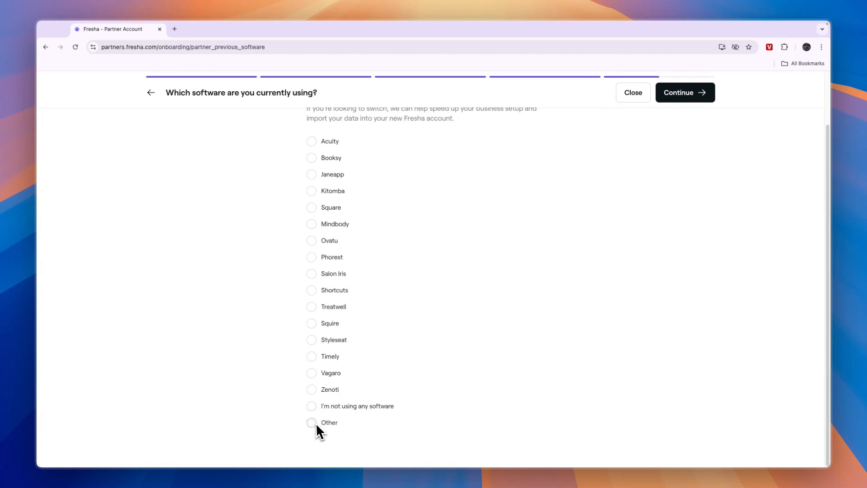
click(316, 405)
scroll(346, 393, up, 2)
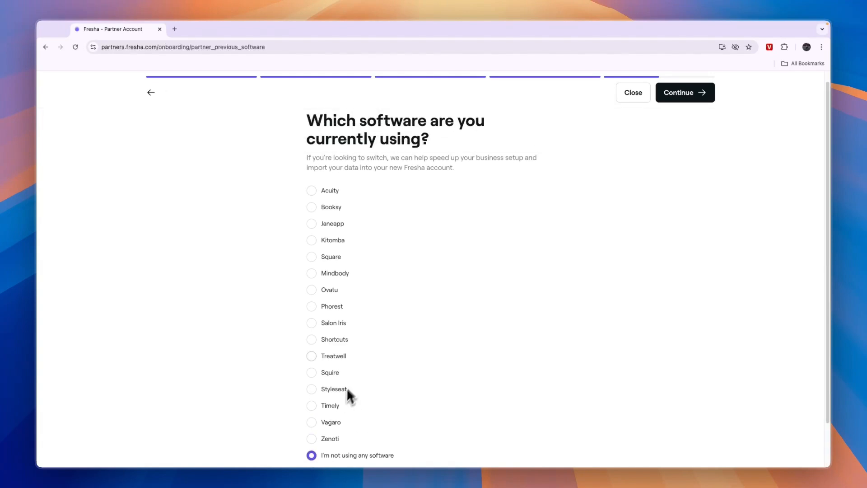
click(685, 92)
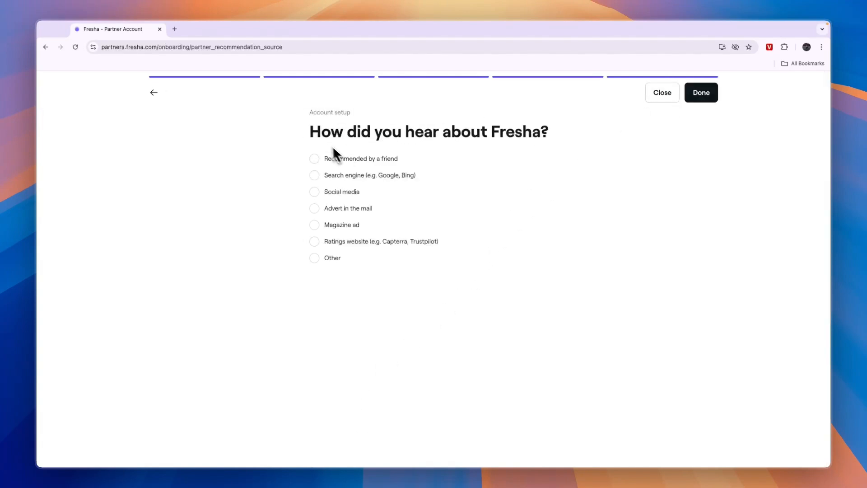
Step: Select Search engine as the way of hearing about Fresha and finish the account setup
drag(311, 135, 559, 138)
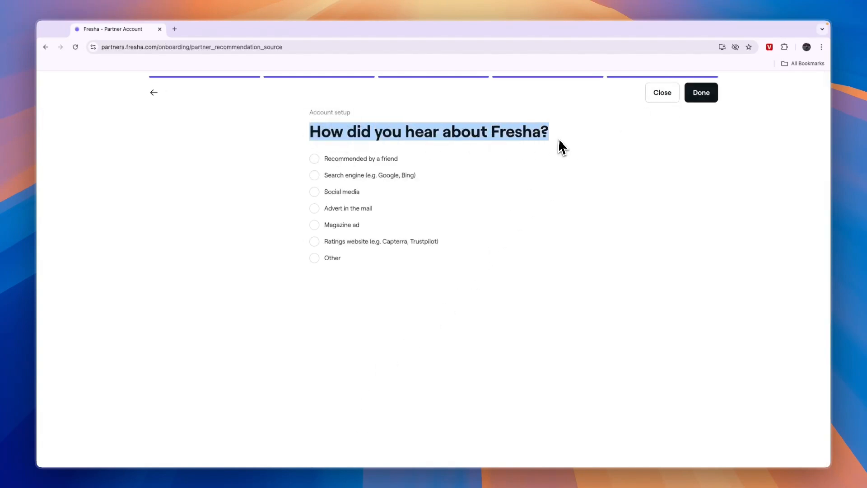
click(344, 177)
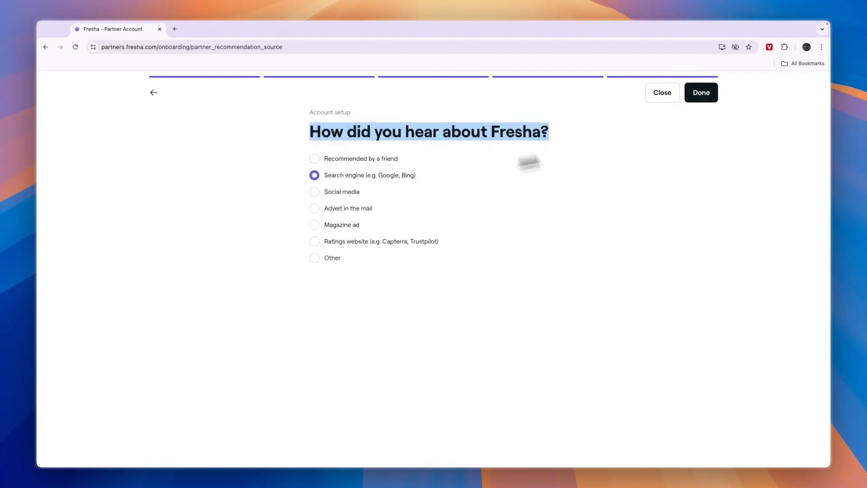
click(695, 102)
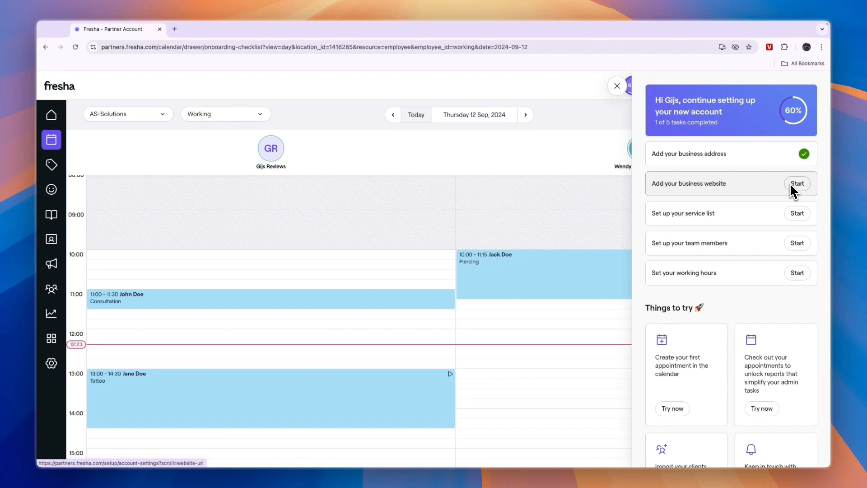
Step: Start the service list setup task and review the services in the Tattoo & piercing category
click(798, 214)
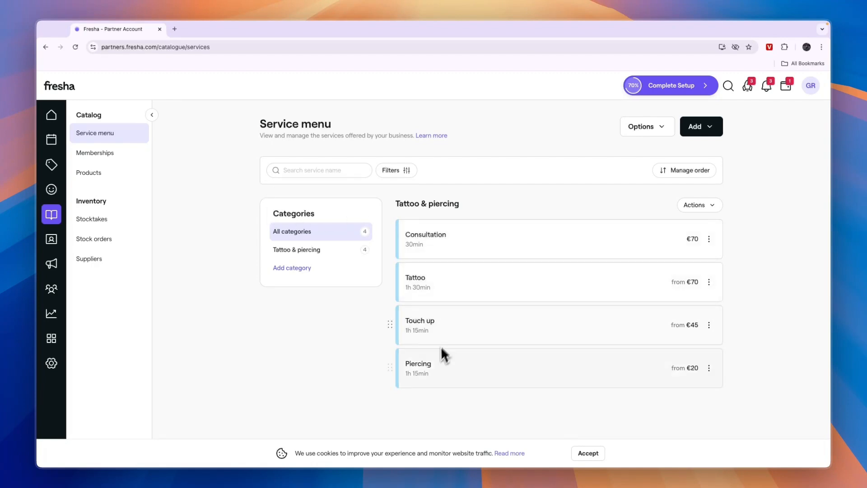
drag(401, 207, 467, 209)
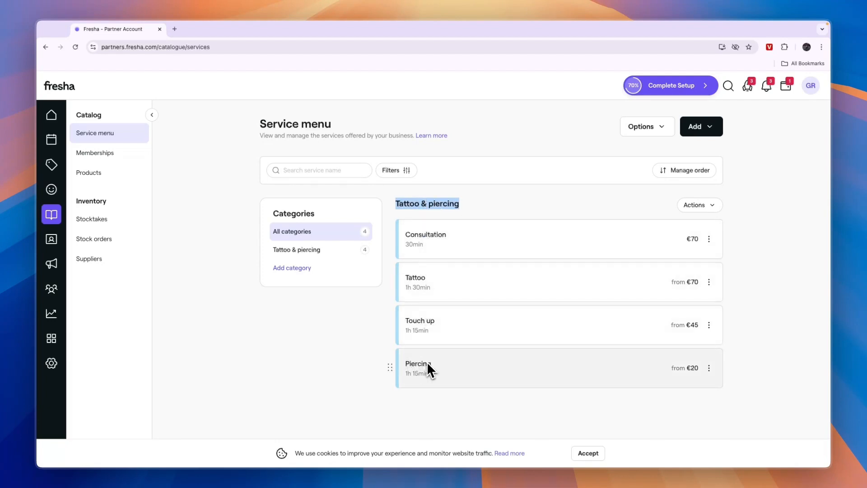
click(513, 205)
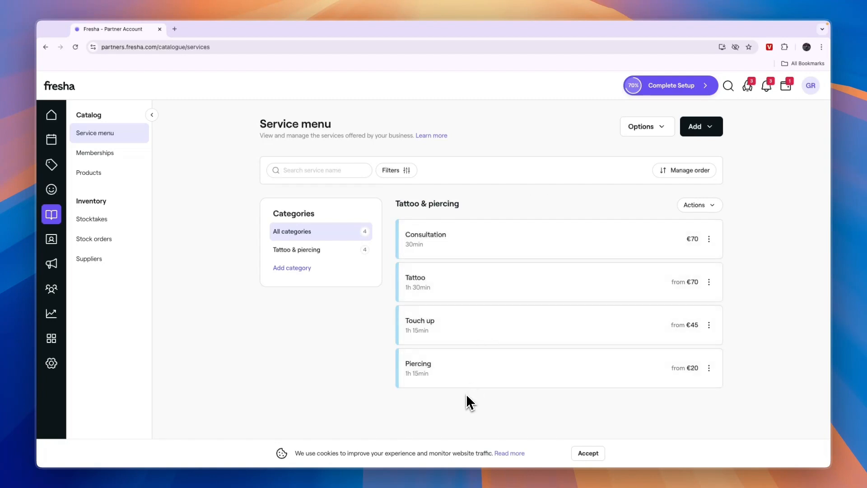
Step: Edit the Consultation service, setting its price to €30 and its duration to 20min
click(709, 240)
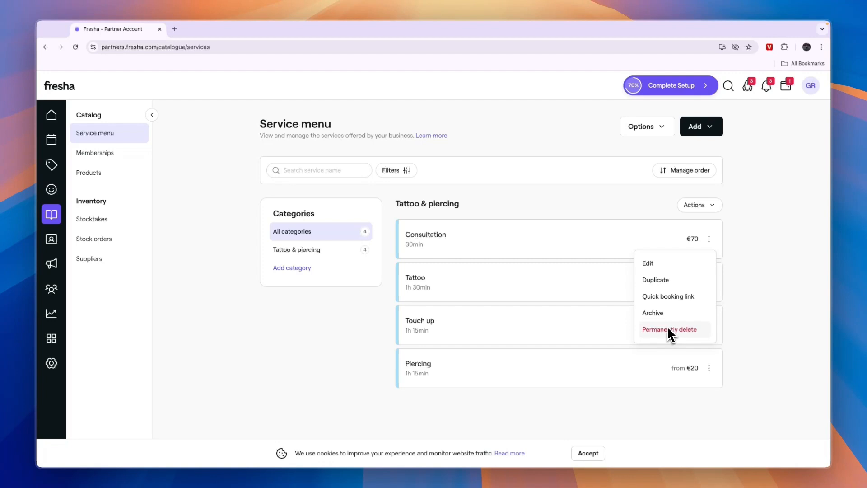
click(640, 202)
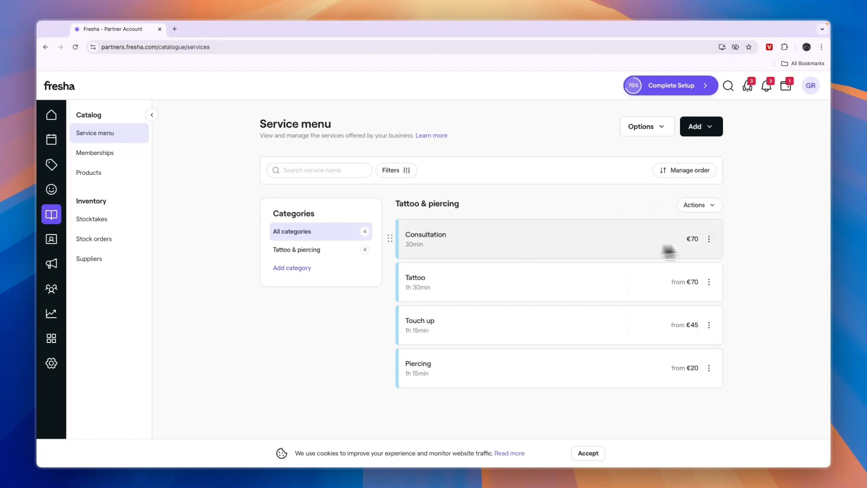
click(709, 240)
click(671, 265)
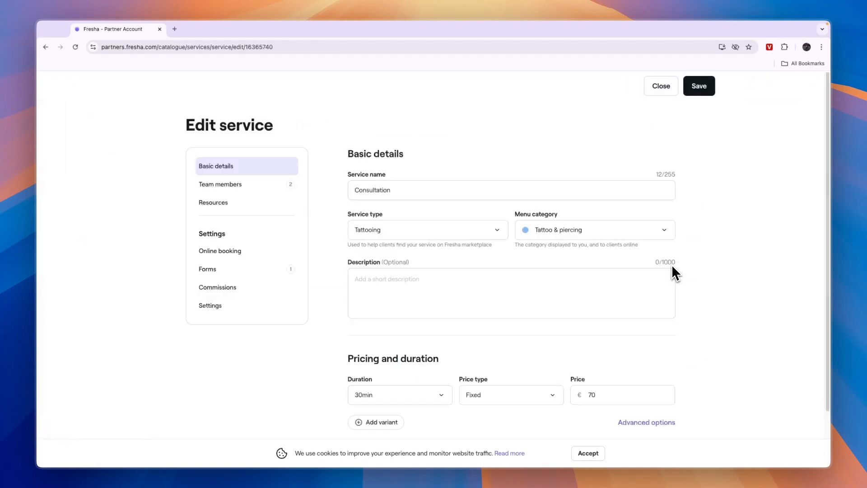
scroll(551, 289, down, 3)
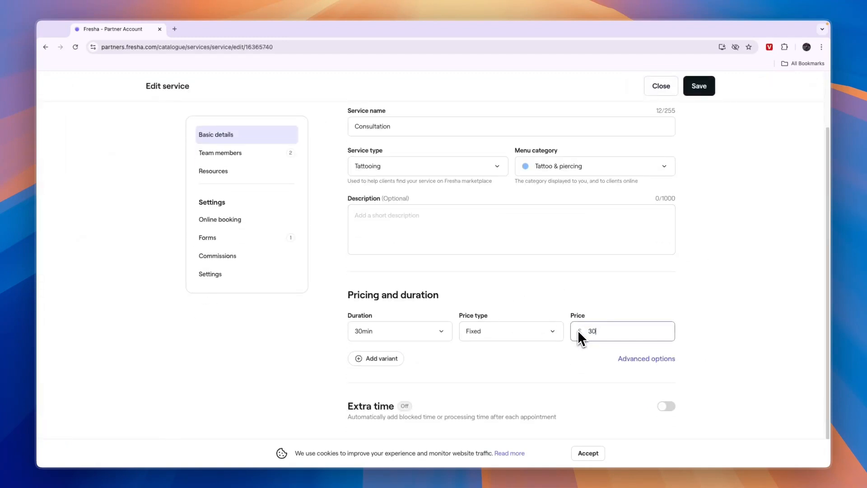
click(422, 331)
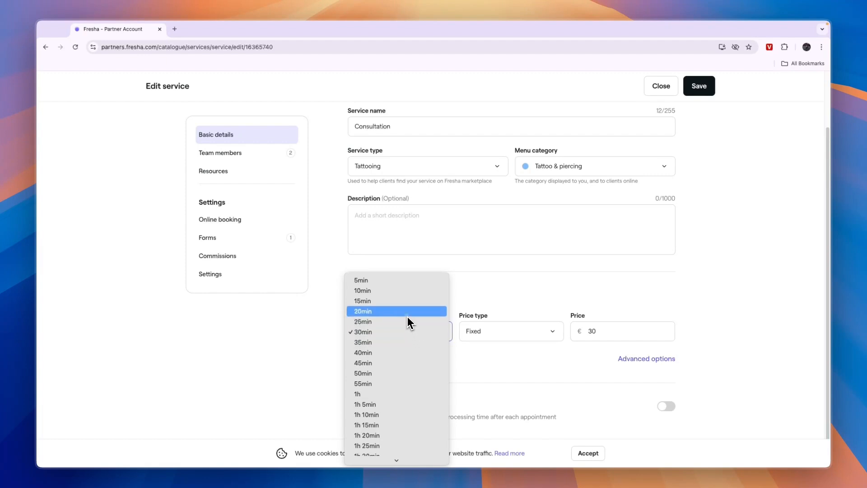
click(407, 311)
Step: Set the Consultation service's price type to From
click(472, 334)
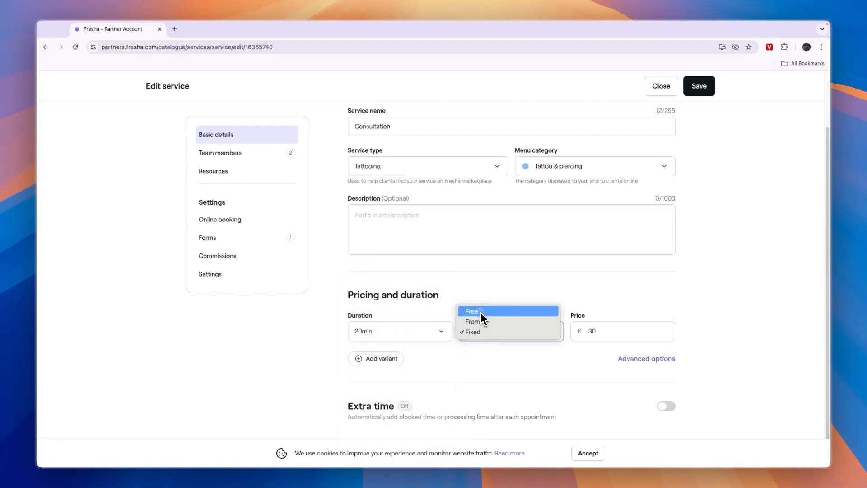
click(480, 310)
click(475, 330)
click(486, 342)
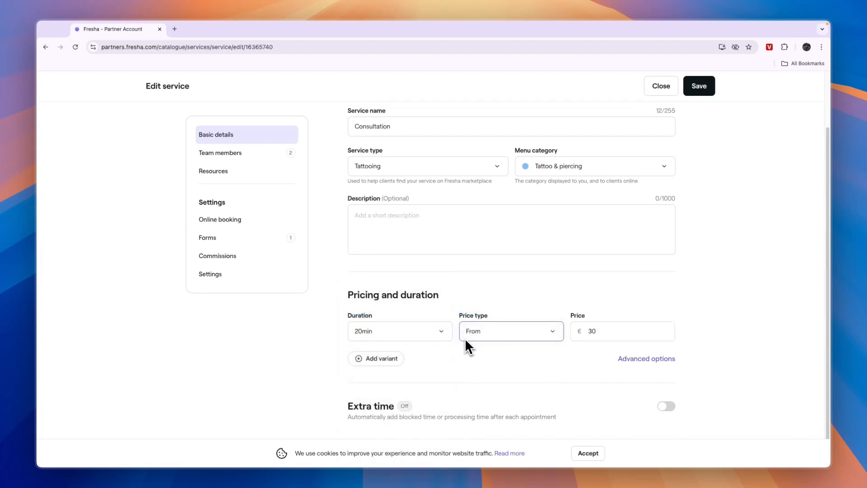
Step: Switch the Consultation service's price type to a fixed price and save the service
click(533, 332)
click(499, 344)
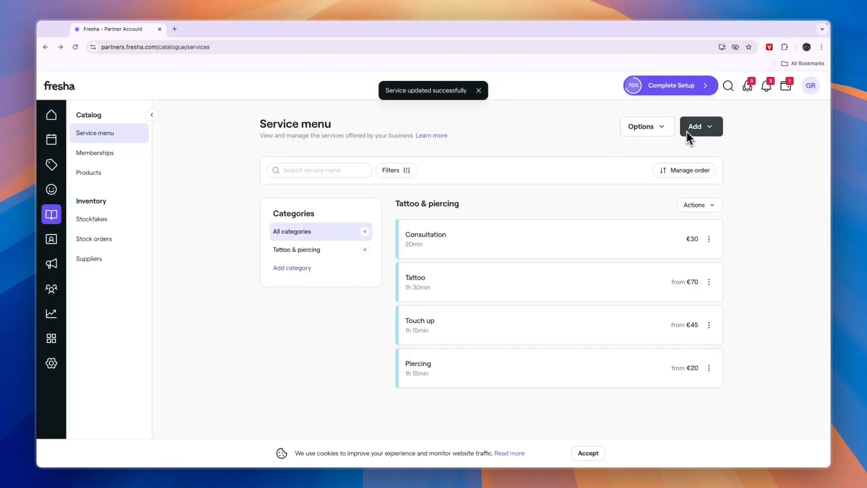
Step: Open the new package form, review its services, pricing and online booking settings, and close it without saving
click(686, 132)
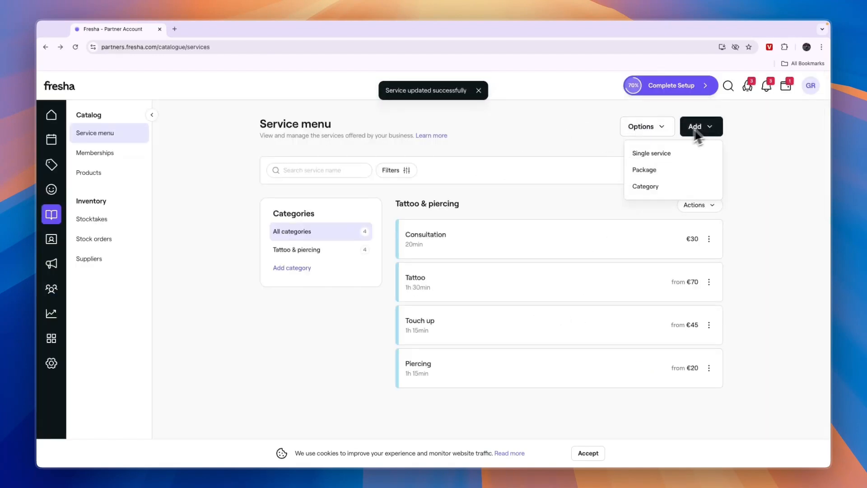
click(653, 171)
scroll(441, 235, down, 2)
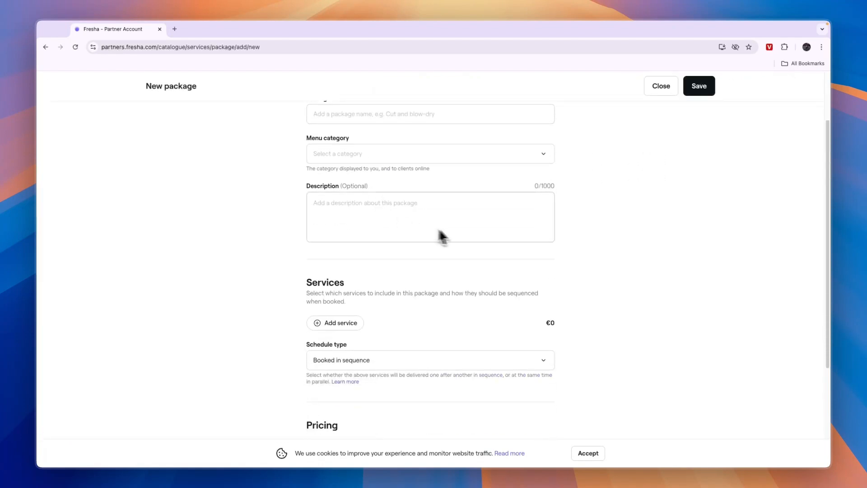
scroll(416, 274, down, 2)
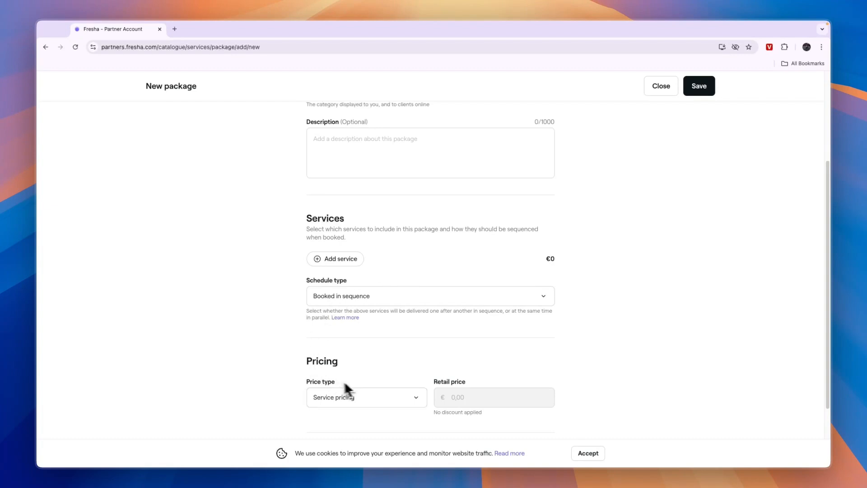
scroll(344, 383, down, 2)
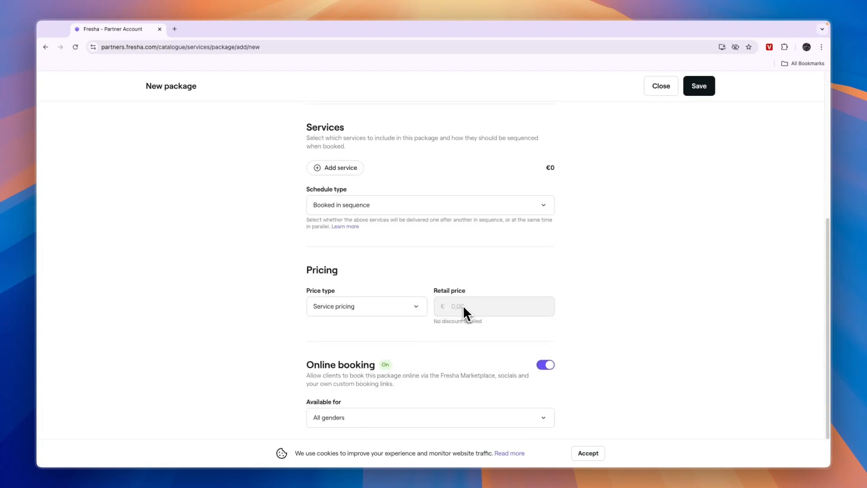
click(653, 88)
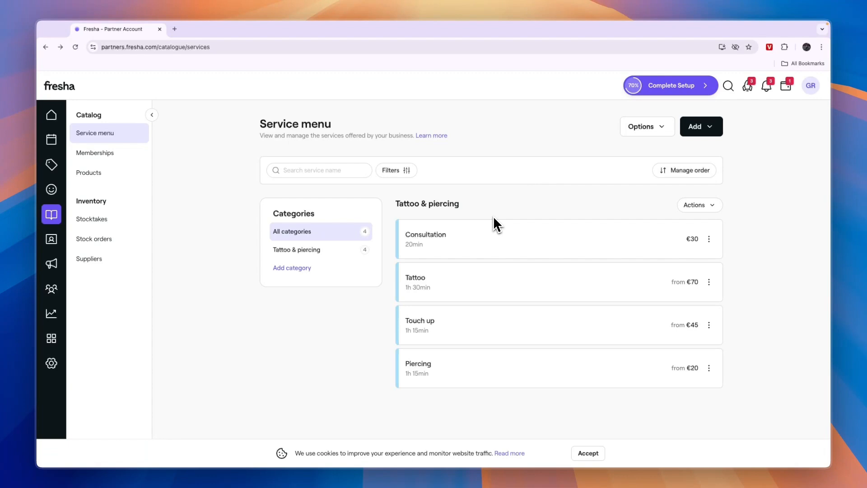
Step: Browse the service menu by category and review which team members are assigned to the Tattoo service
click(348, 249)
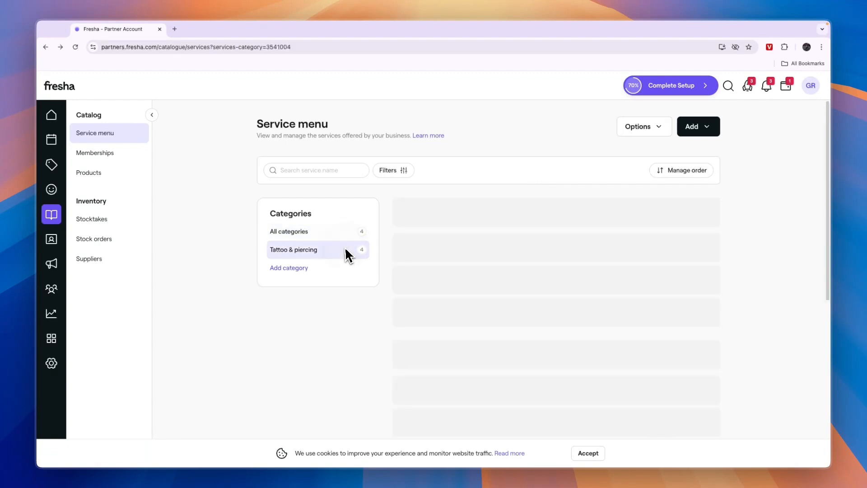
click(329, 237)
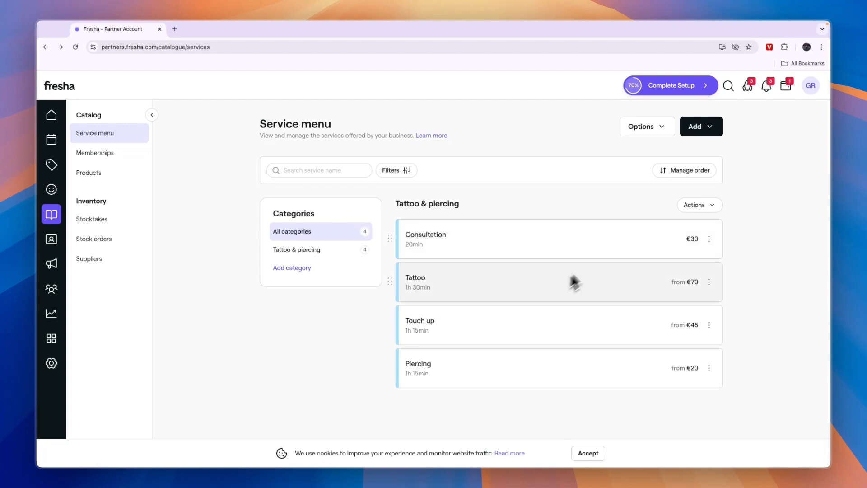
click(477, 299)
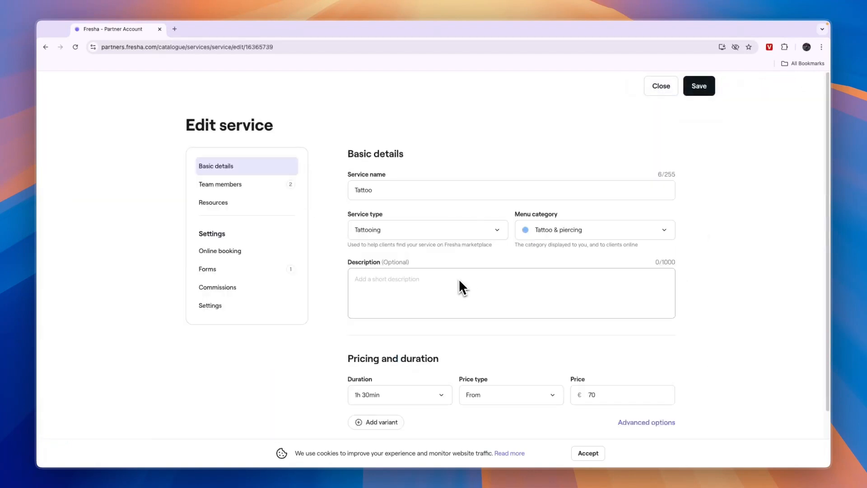
click(210, 189)
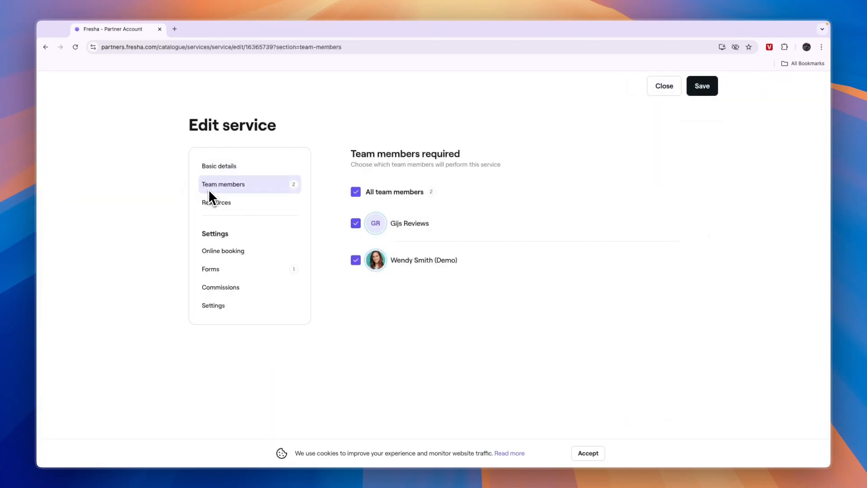
drag(393, 261, 507, 354)
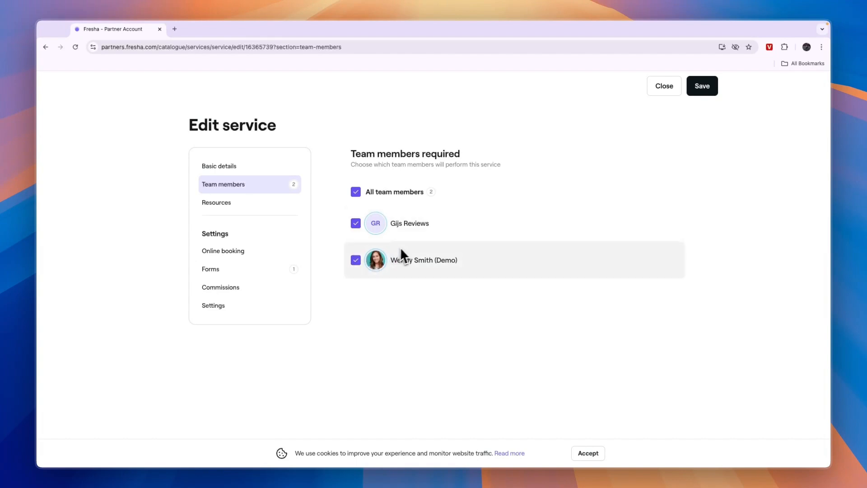
click(667, 92)
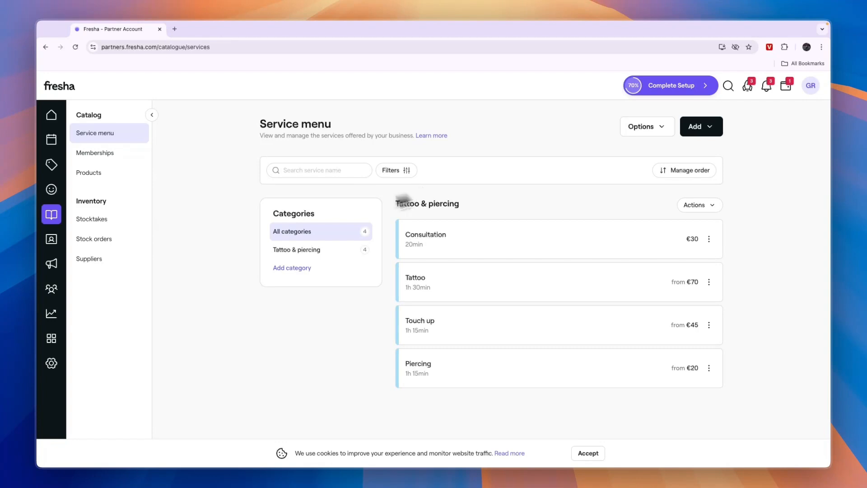
Step: Open the team section of the workspace settings and go to the team members list
click(59, 366)
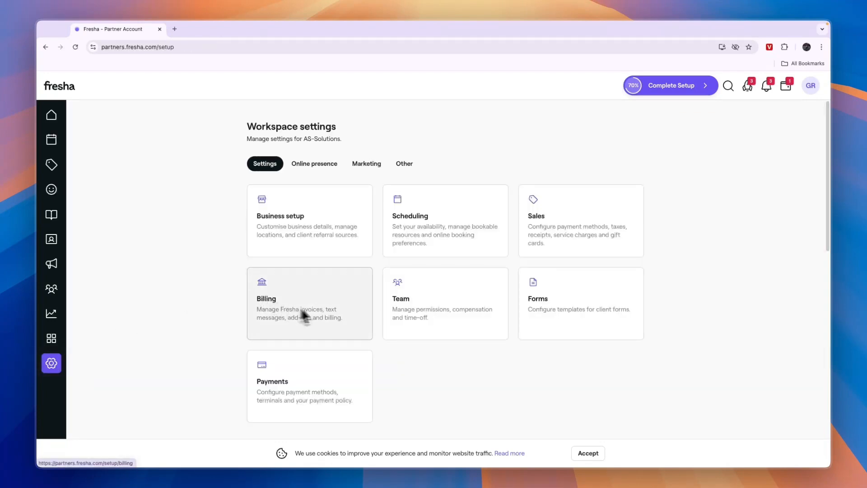
click(424, 305)
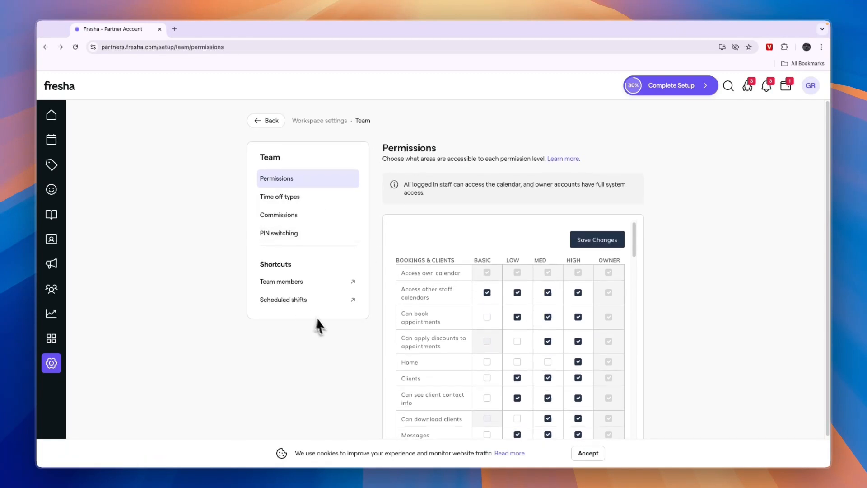
click(303, 283)
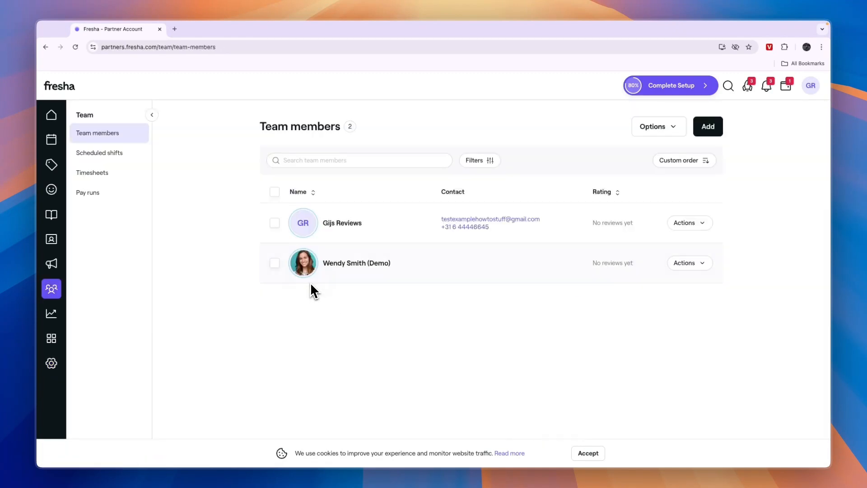
Step: Open the form for adding a team member and review its profile, employment details and wages and timesheets sections
click(709, 134)
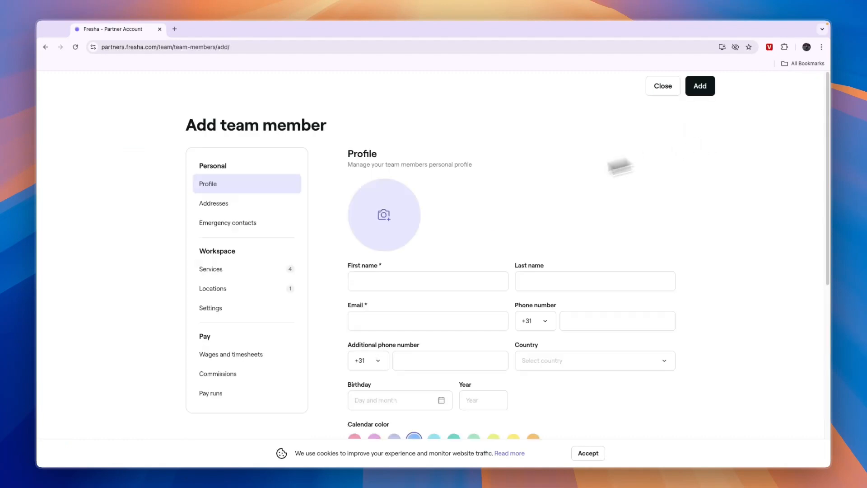
scroll(459, 281, down, 4)
scroll(433, 271, up, 4)
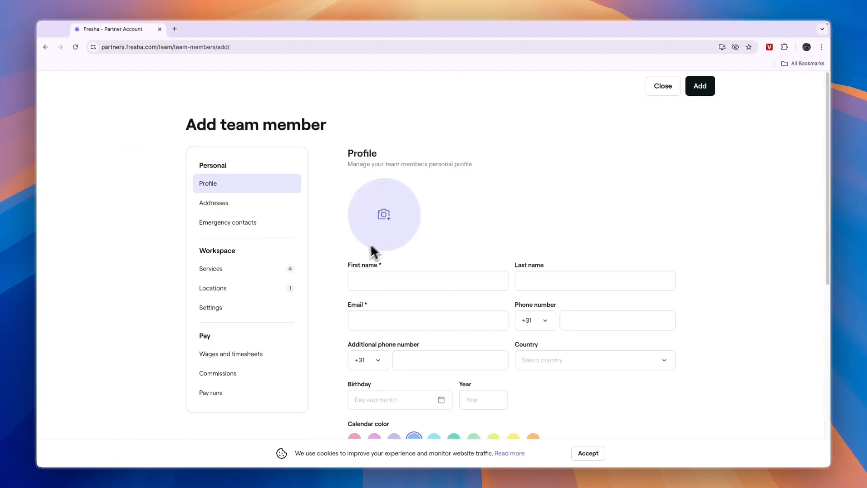
scroll(371, 248, down, 4)
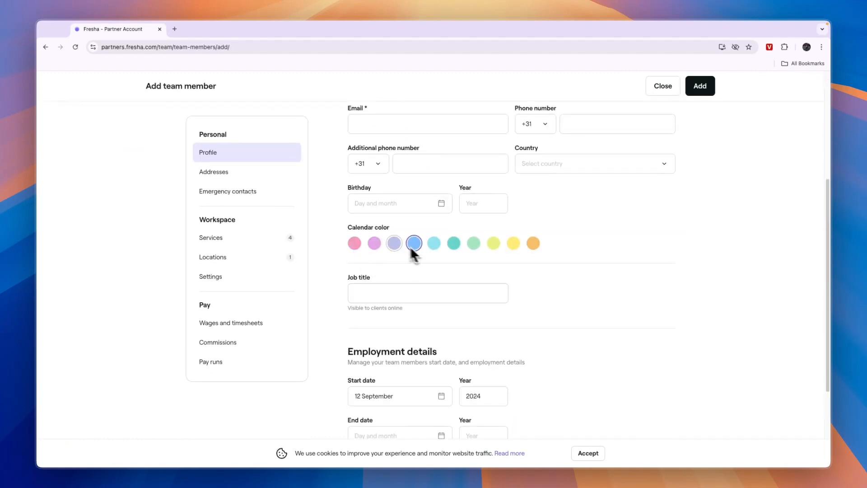
scroll(416, 253, down, 3)
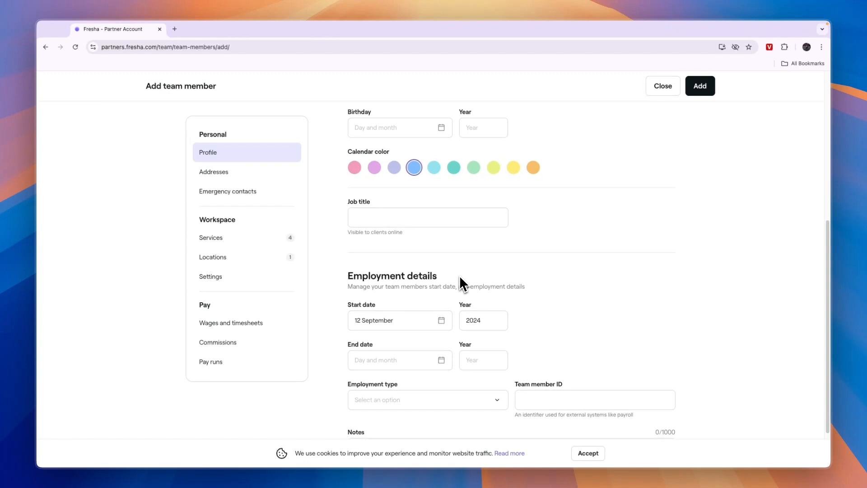
scroll(460, 277, down, 2)
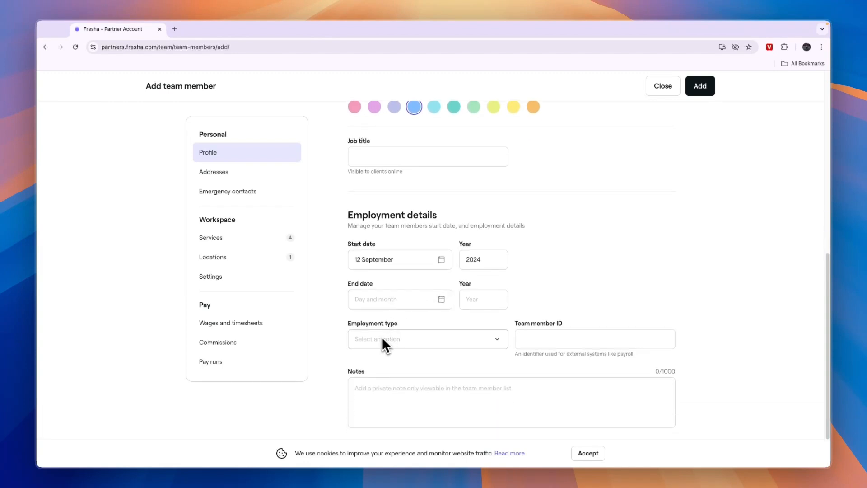
scroll(345, 302, up, 6)
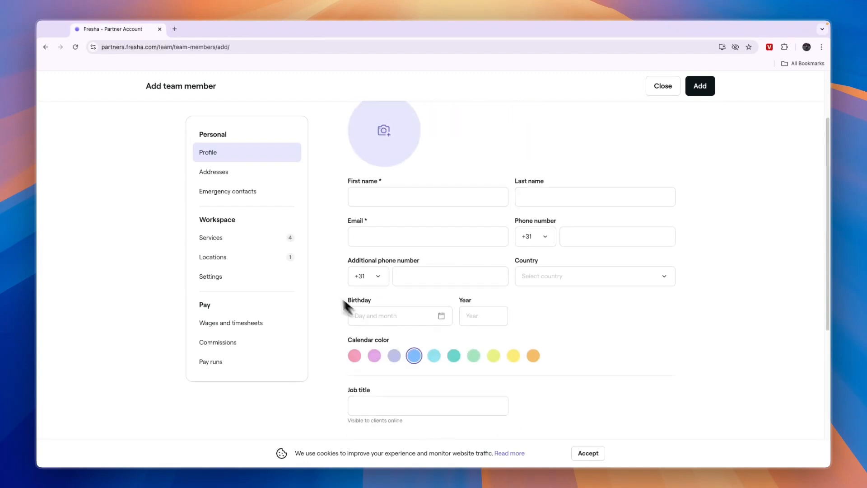
click(224, 323)
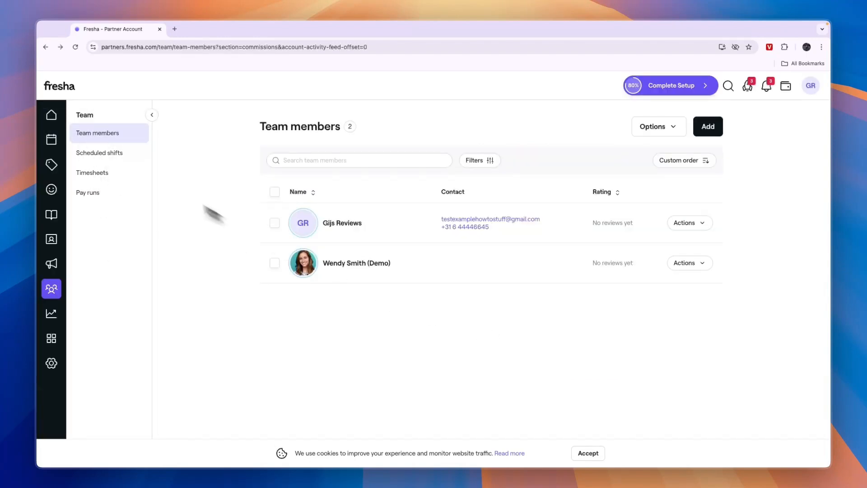
Step: Look over the home dashboard and start the working hours task from the setup checklist
click(51, 115)
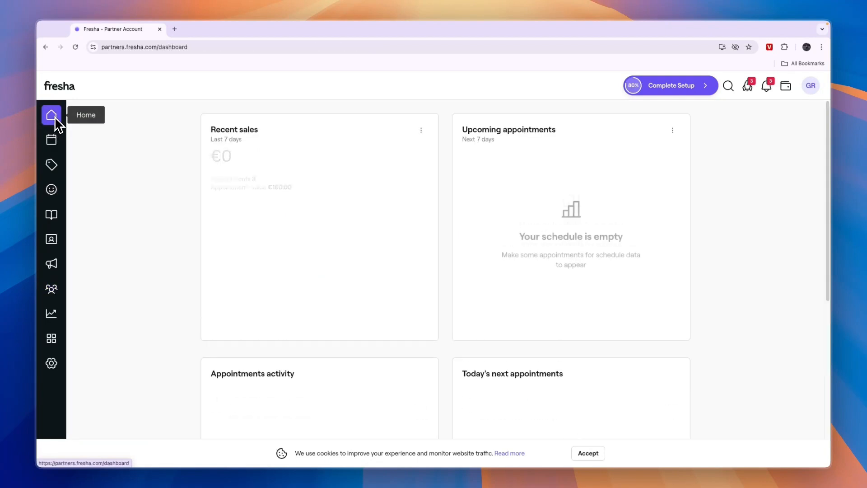
scroll(414, 240, down, 4)
scroll(451, 235, up, 3)
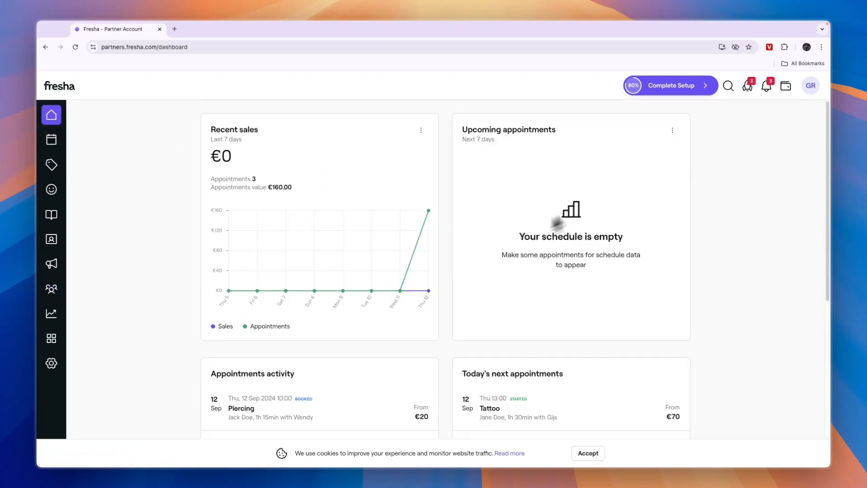
click(670, 87)
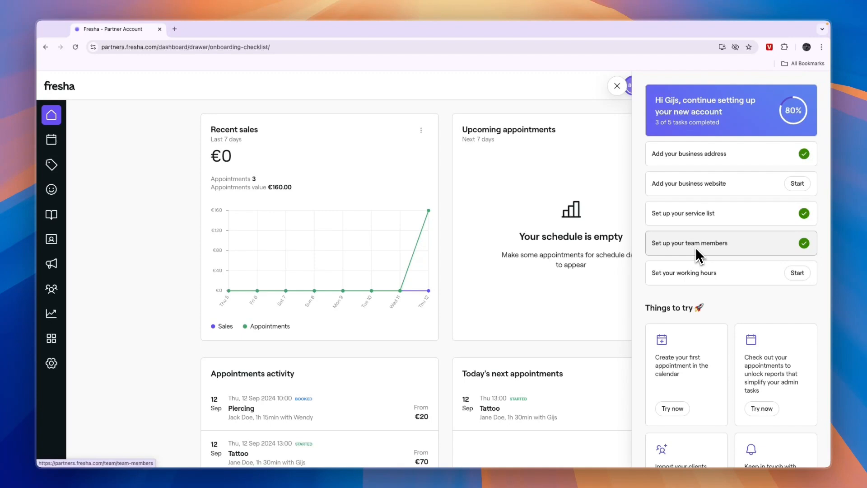
click(797, 273)
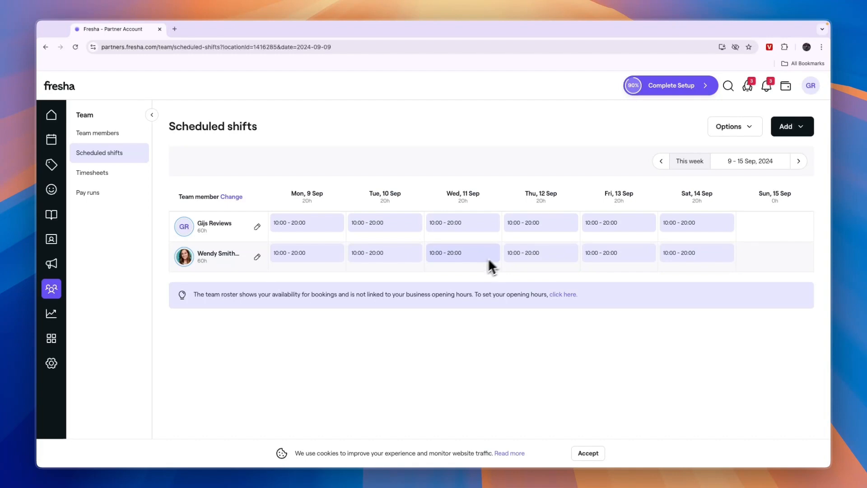
Step: Open the demo team member's regular shifts and add a second shift on Monday
click(257, 258)
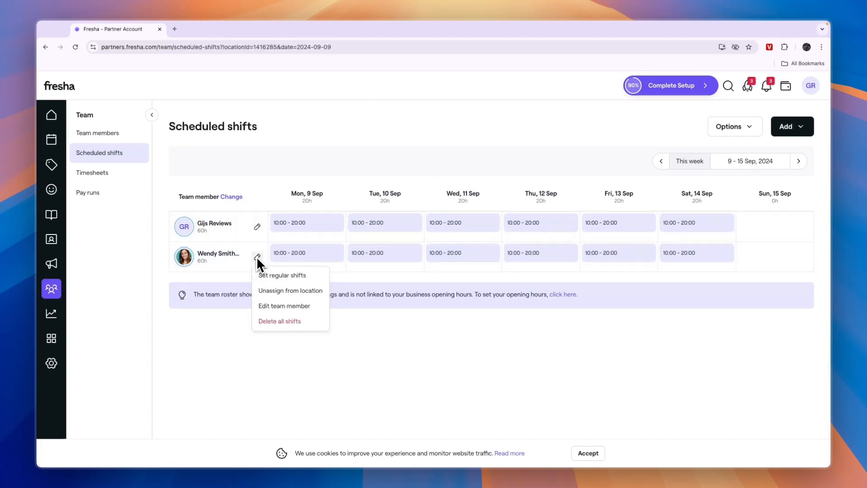
click(277, 275)
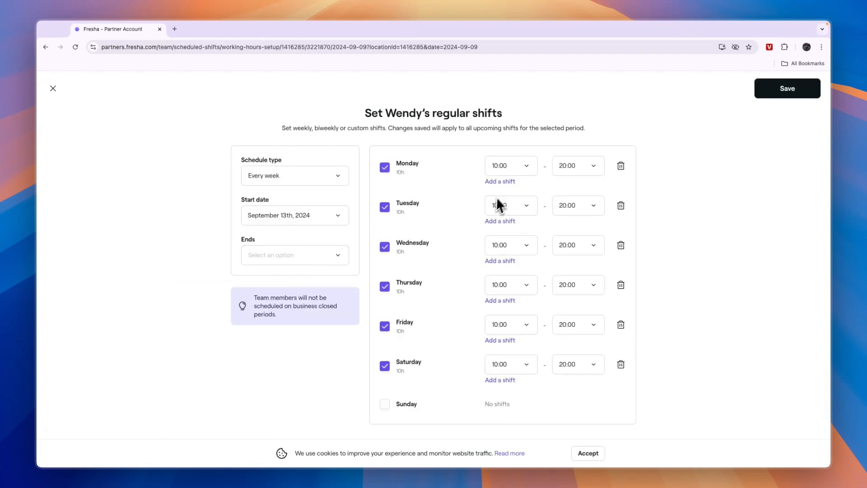
click(500, 182)
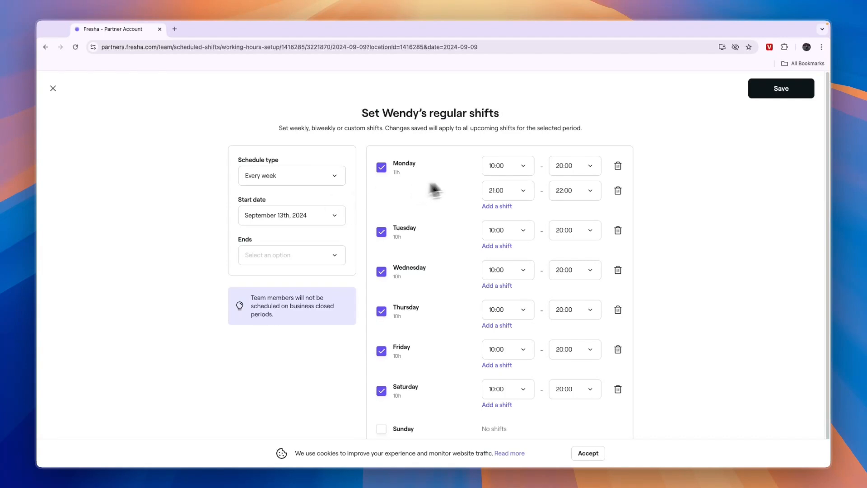
Step: Set the end time of the demo team member's first Monday shift to 12:00
click(502, 166)
click(499, 164)
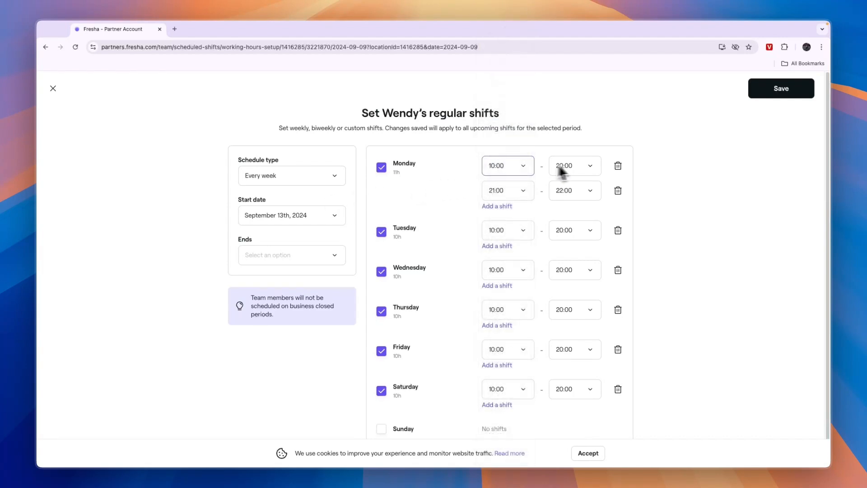
click(560, 168)
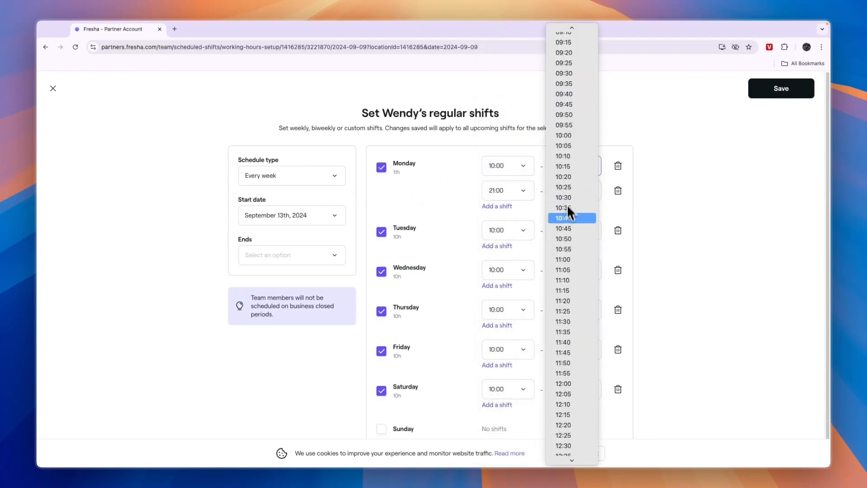
click(563, 384)
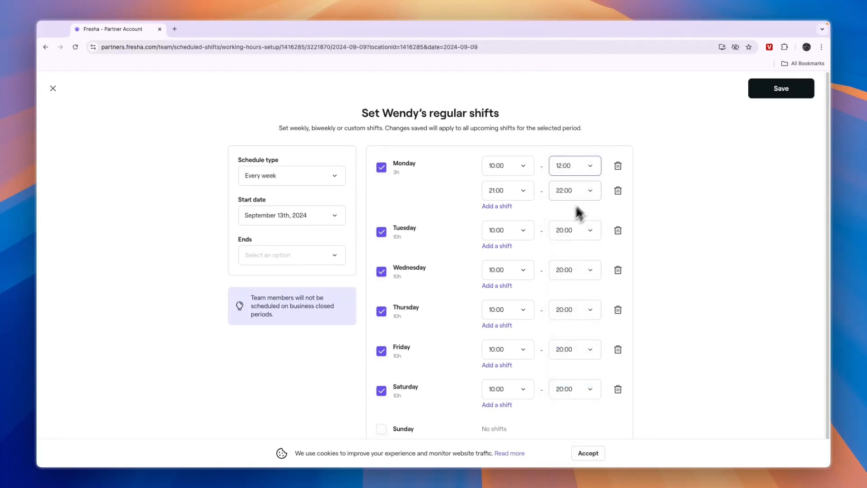
Step: Set the start time of the demo team member's second Monday shift to 12:30
click(519, 191)
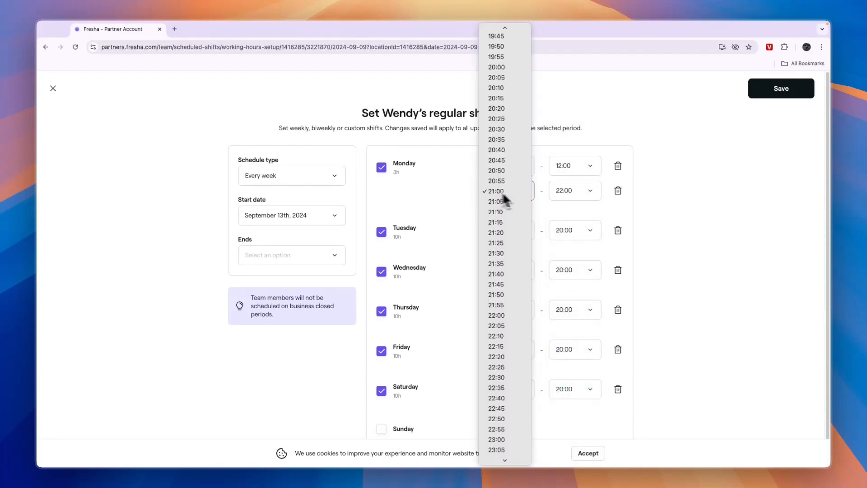
scroll(510, 217, up, 15)
scroll(511, 256, up, 5)
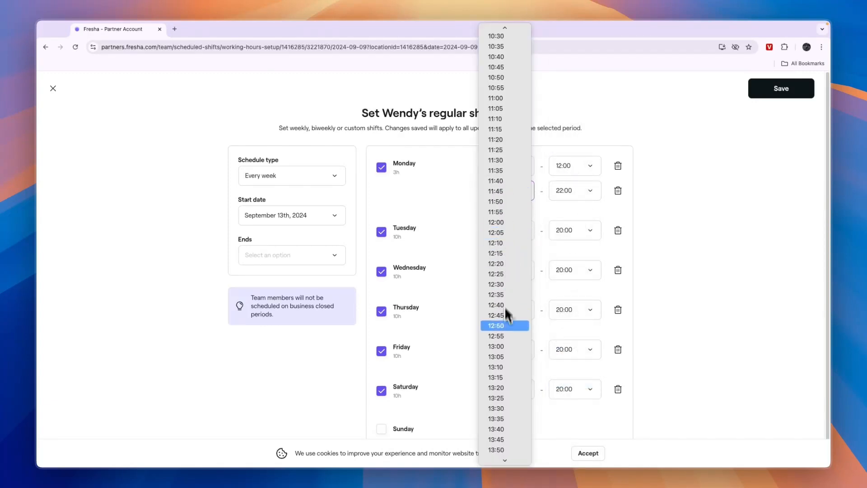
click(502, 288)
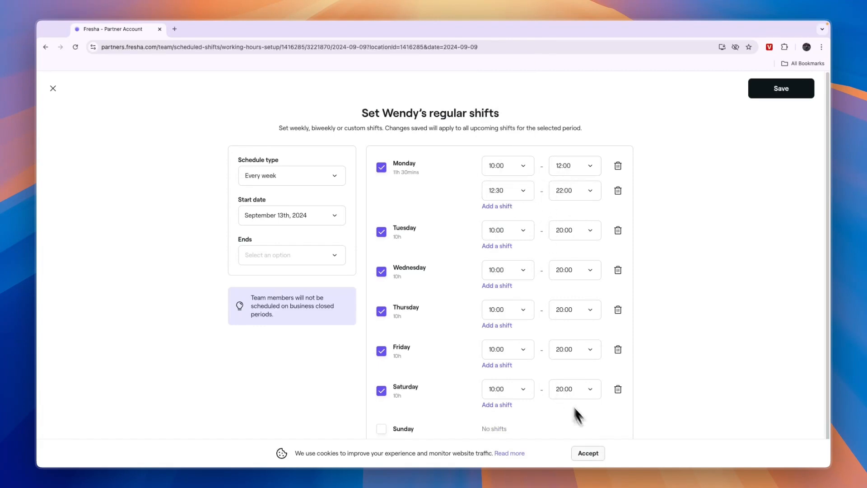
Step: Accept the cookies, set the schedule to end Never, and save the demo team member's regular shifts
click(588, 453)
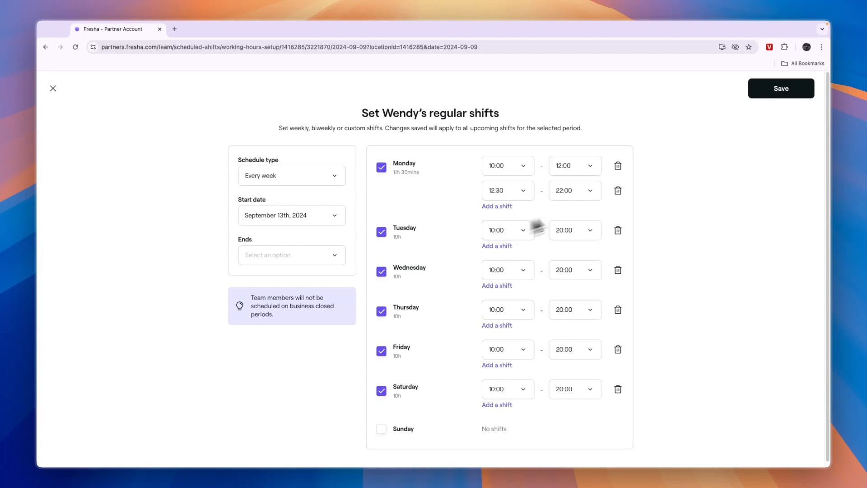
click(790, 90)
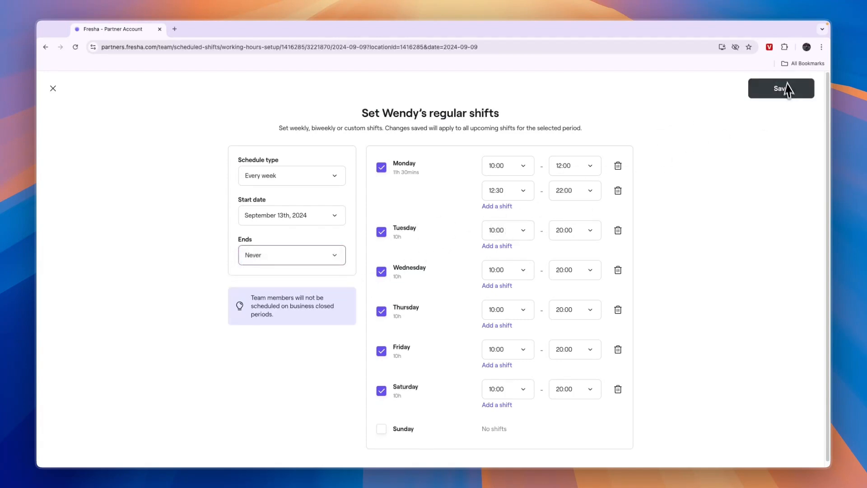
click(786, 88)
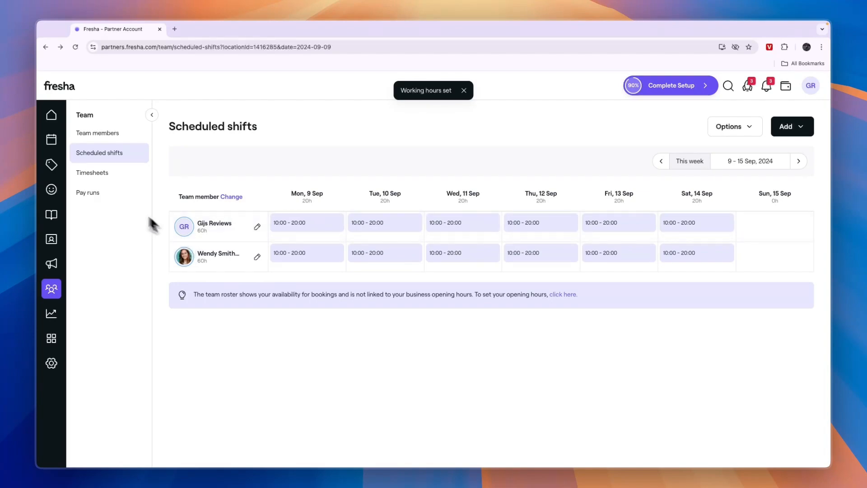
Step: Preview the first-appointment task from the setup checklist and close the new appointment form without booking anything
click(672, 85)
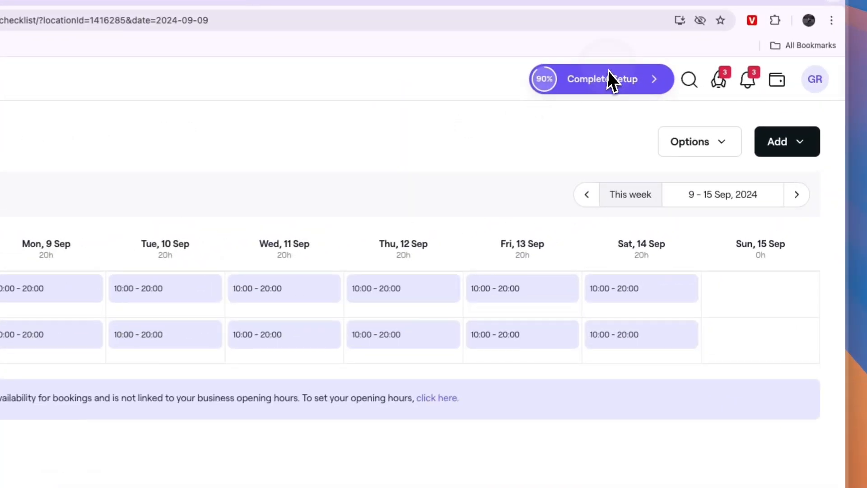
scroll(705, 272, down, 2)
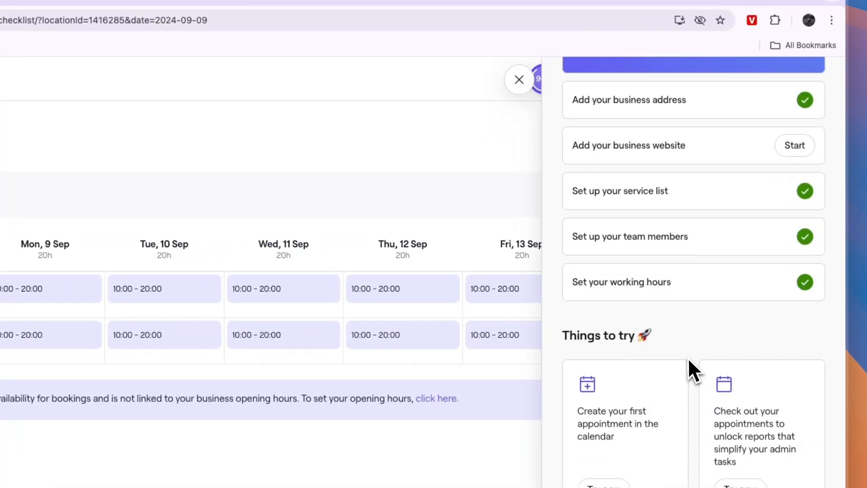
scroll(689, 359, down, 3)
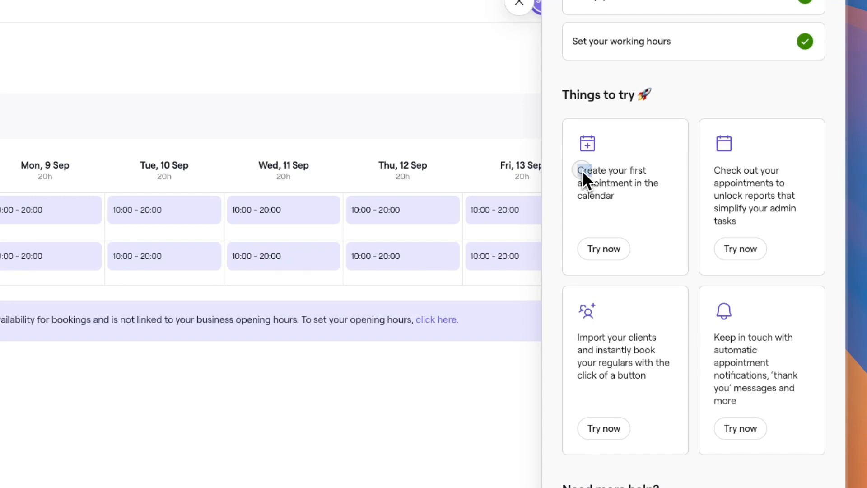
drag(639, 190, 641, 202)
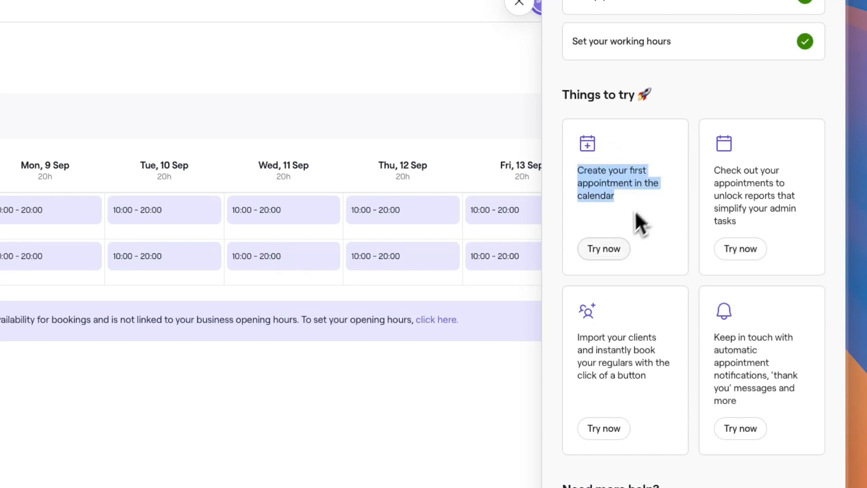
click(617, 251)
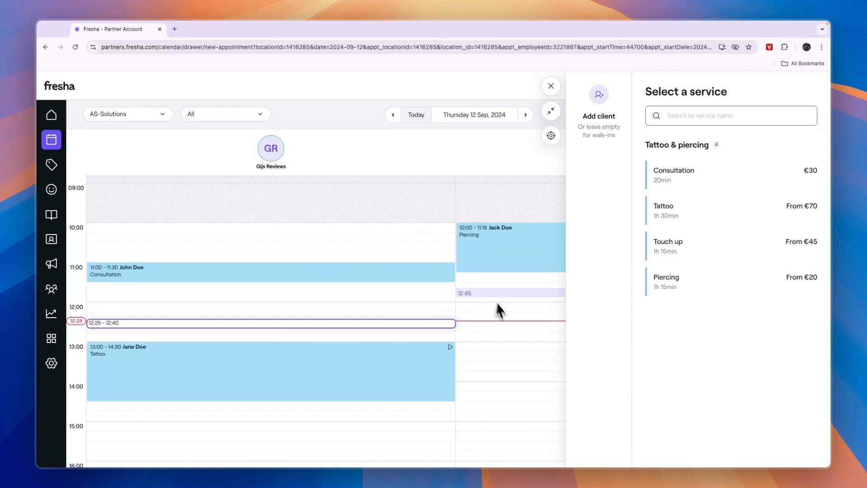
click(551, 86)
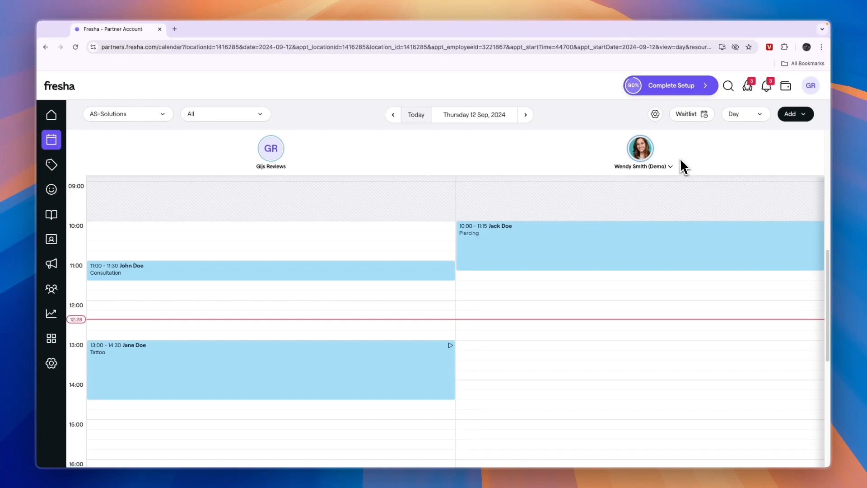
Step: Review the remaining suggestions in the setup checklist and start the one for automatic appointment notifications
click(680, 86)
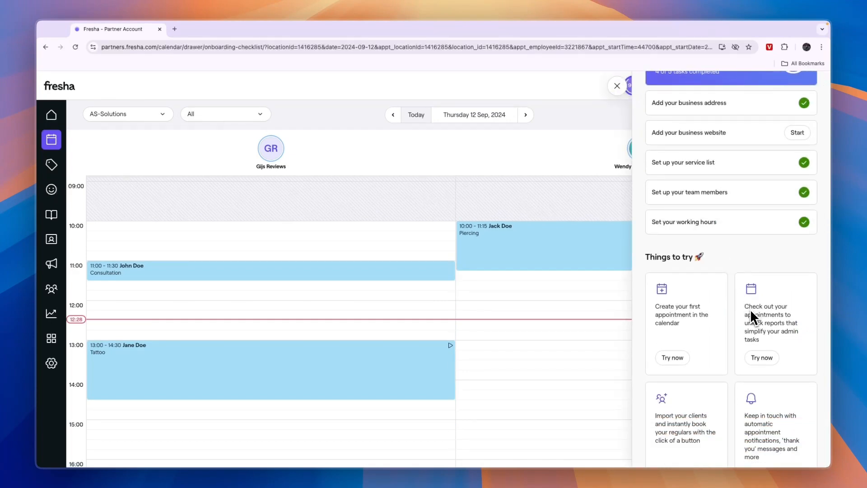
drag(784, 316, 774, 339)
scroll(774, 340, down, 3)
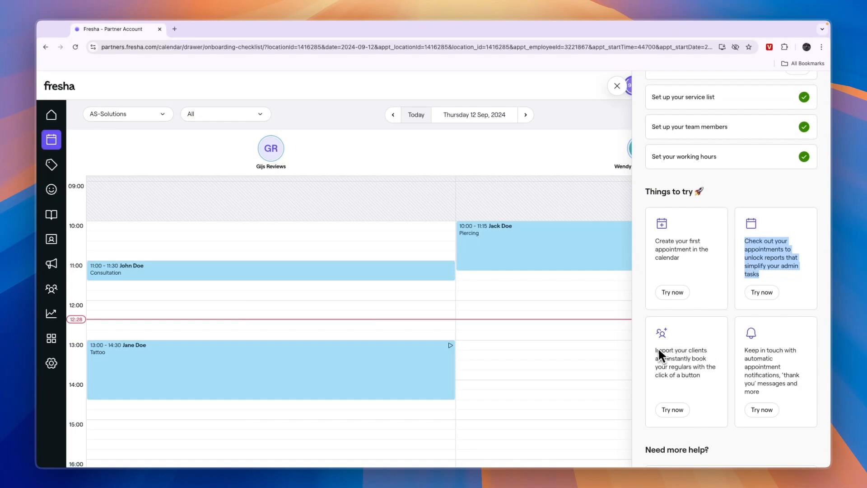
drag(656, 349, 710, 376)
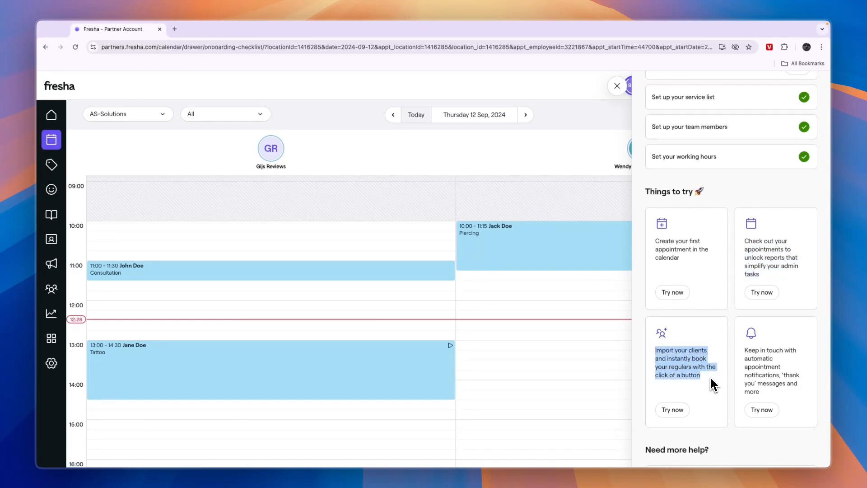
click(711, 376)
drag(744, 352, 785, 394)
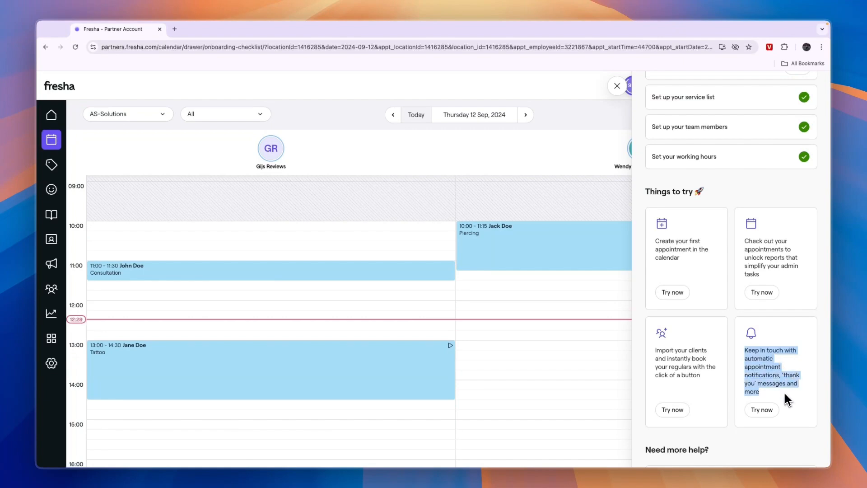
click(772, 389)
click(761, 410)
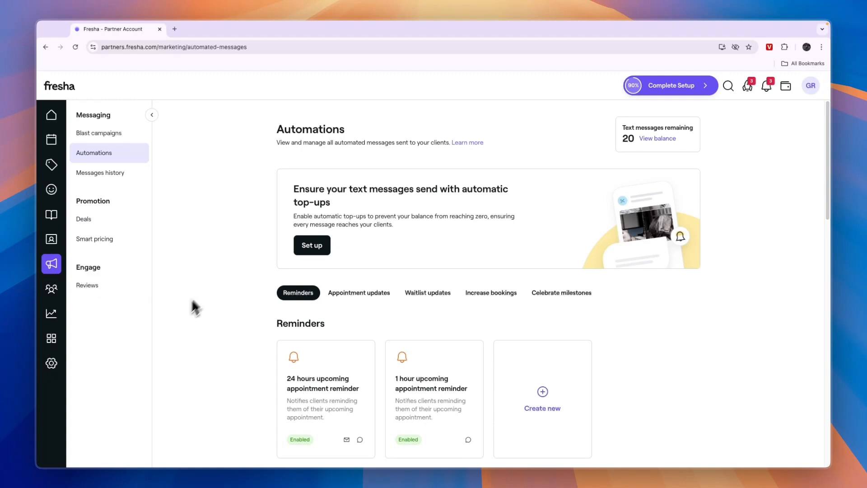
Step: Examine the automated message types, from reminders and appointment updates to waitlist, booking and milestone messages
scroll(226, 266, down, 2)
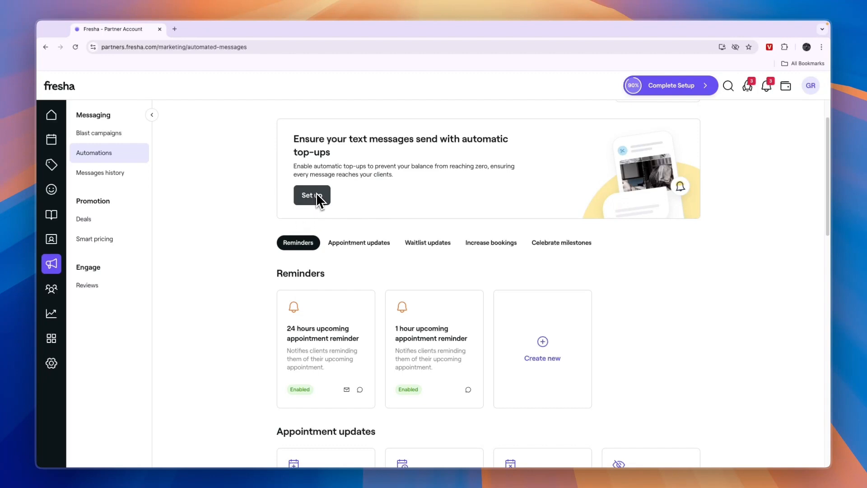
scroll(310, 208, down, 1)
scroll(312, 214, down, 4)
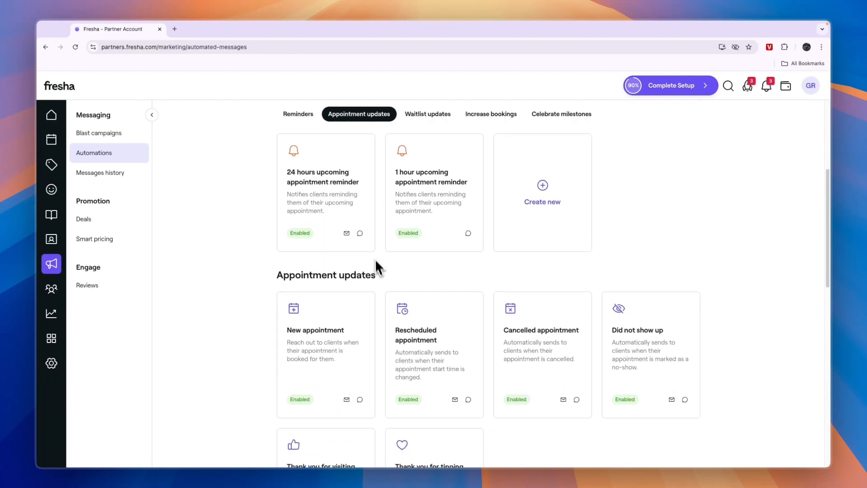
drag(278, 266, 397, 283)
click(259, 283)
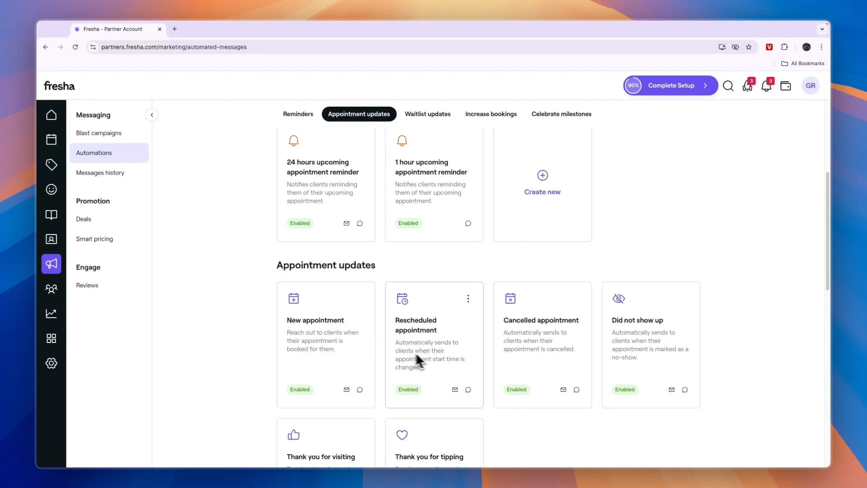
scroll(416, 357, down, 5)
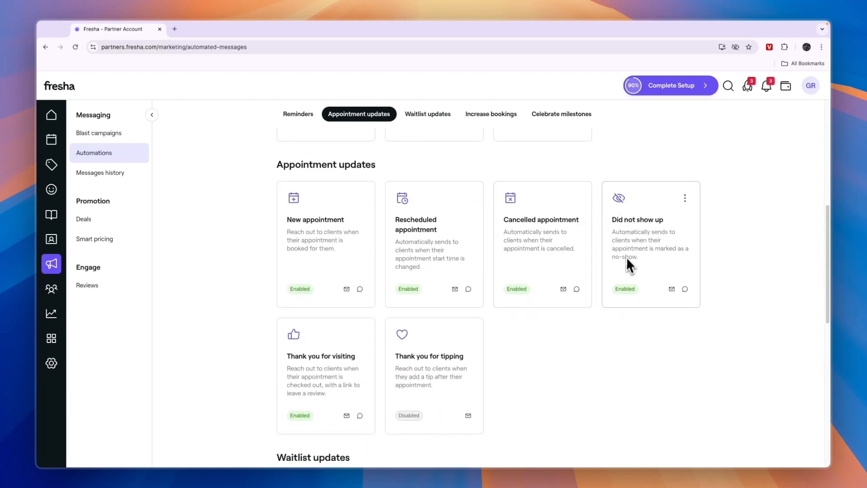
scroll(627, 256, down, 10)
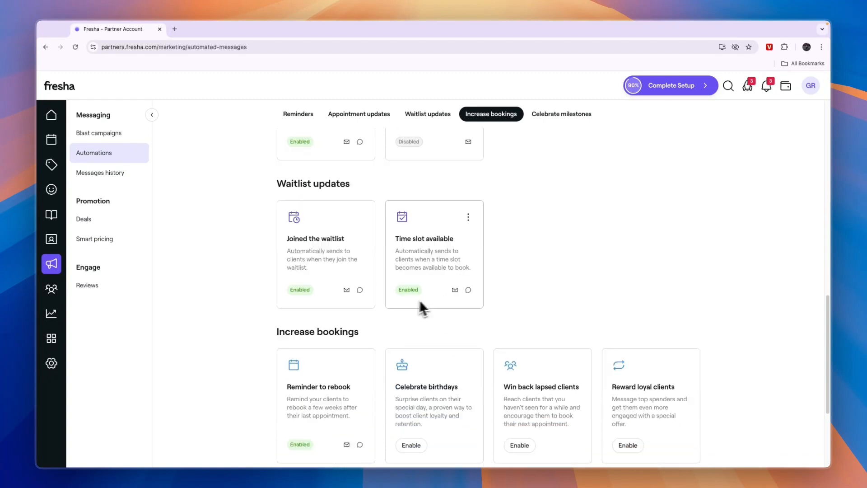
scroll(420, 302, down, 2)
scroll(452, 275, down, 2)
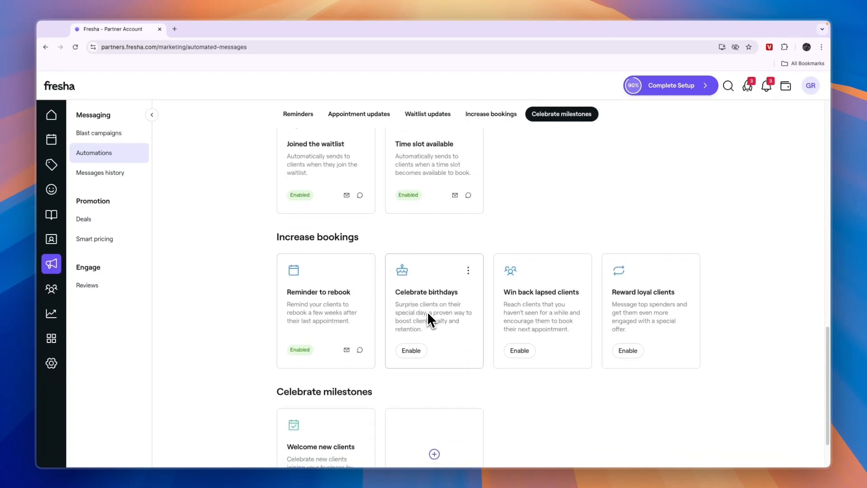
scroll(447, 306, down, 2)
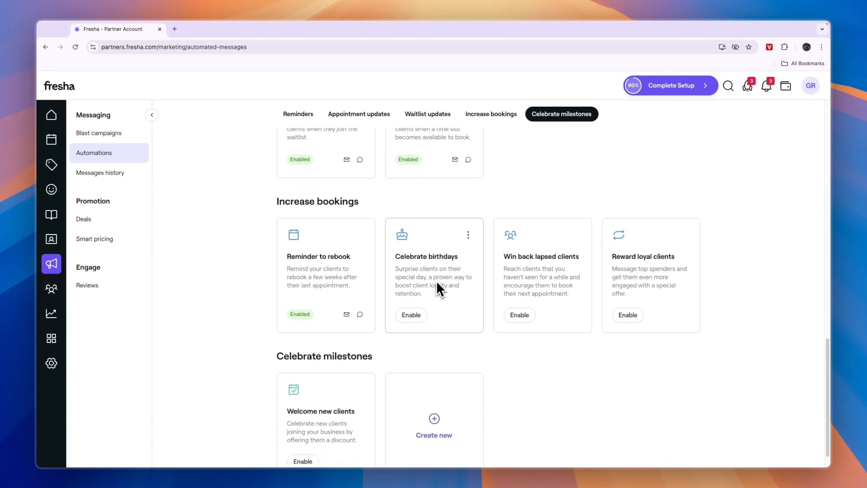
scroll(436, 281, up, 12)
scroll(437, 276, up, 2)
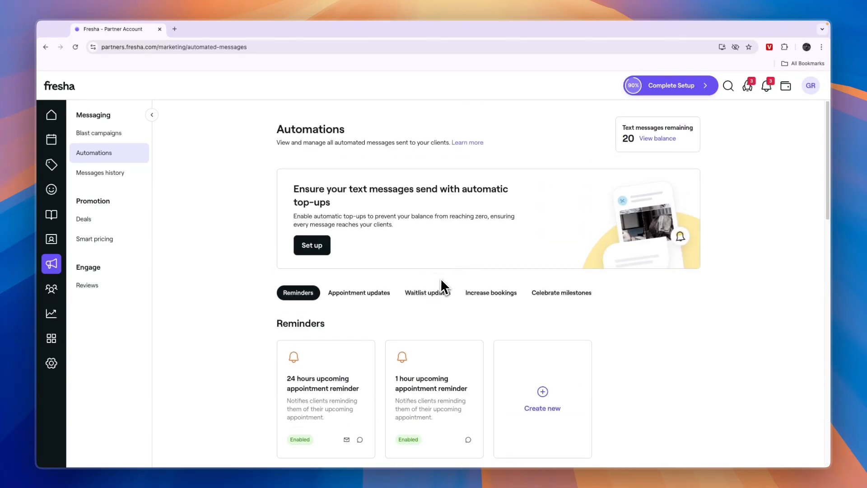
Step: Check the text message balance and the automated messaging fees for email and text notifications, and close the top-up setup
click(641, 139)
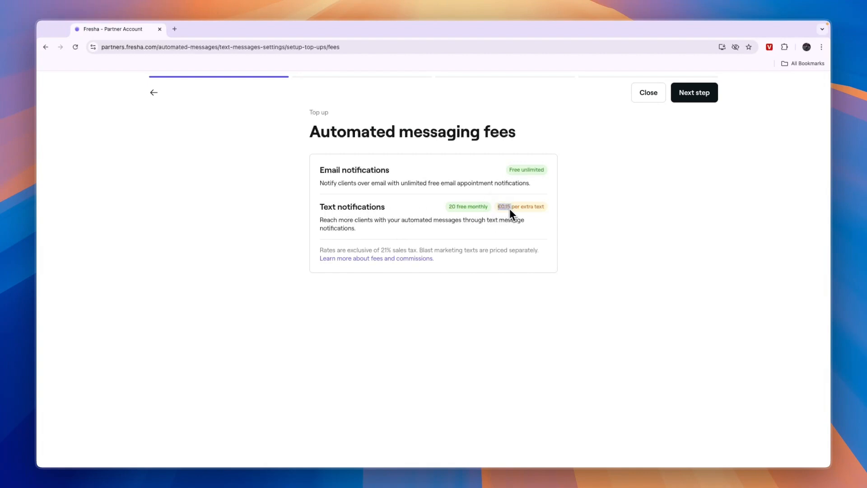
drag(537, 208, 545, 207)
drag(509, 170, 552, 175)
click(650, 100)
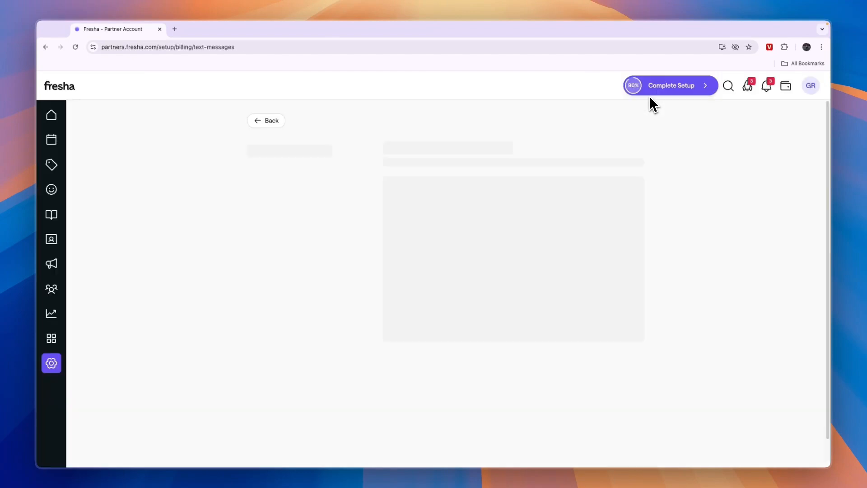
Step: Look over the marketing features, including blast campaigns, messages history and smart pricing
click(60, 266)
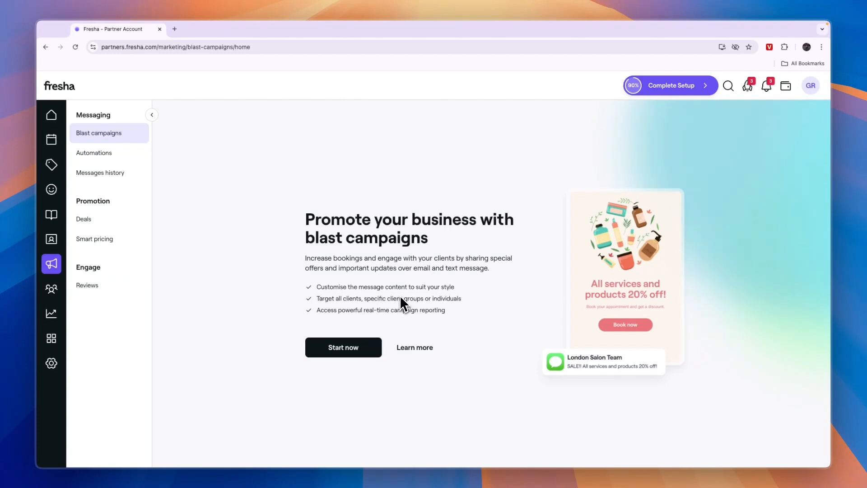
drag(306, 268, 501, 271)
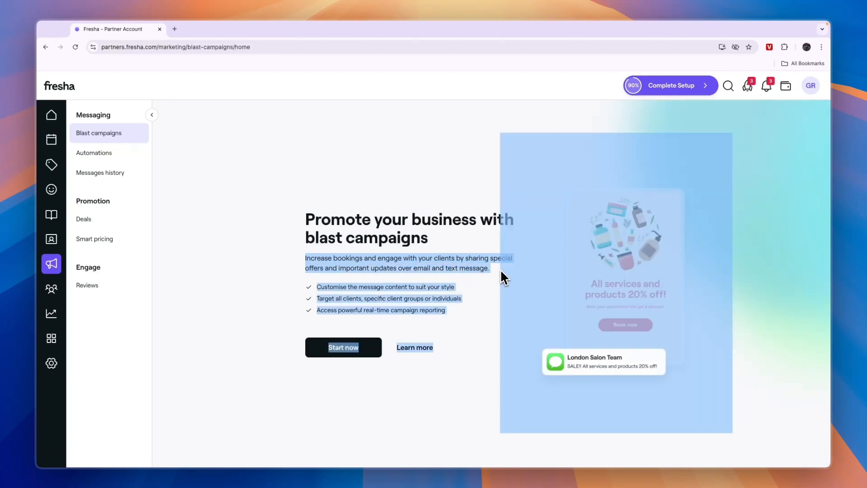
click(423, 268)
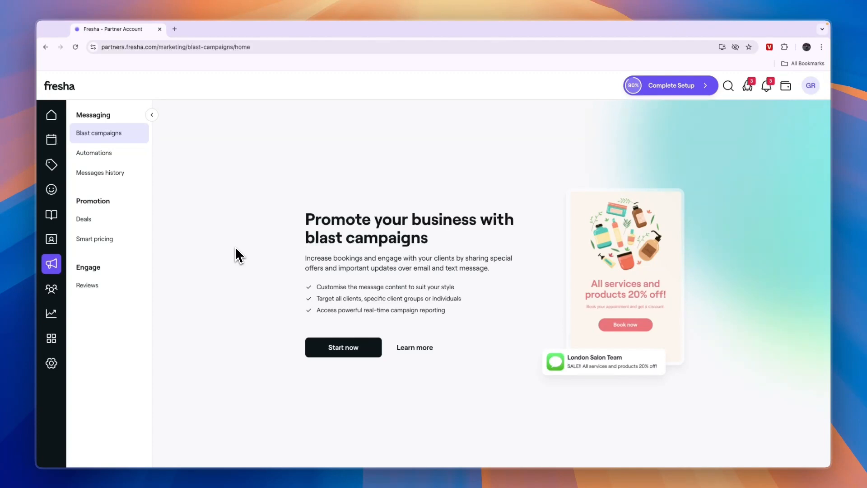
click(122, 173)
click(111, 239)
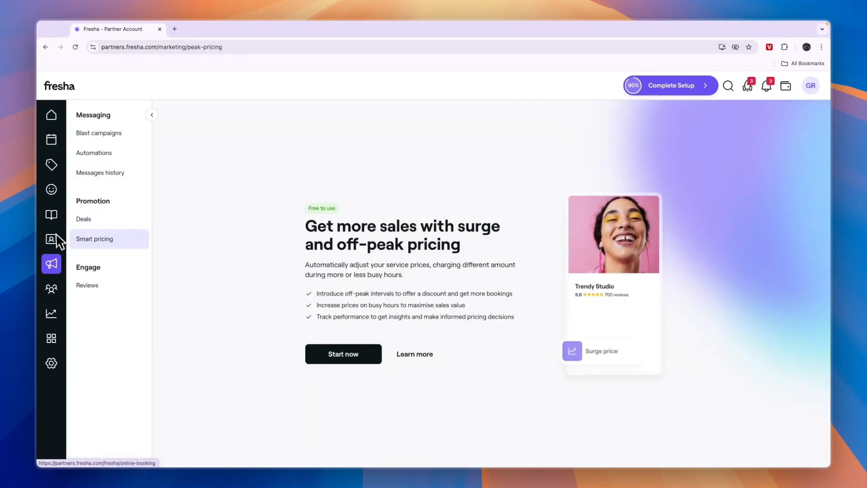
Step: Look at the online booking marketplace profile, the Google Reserve integration and the available Fresha add-ons
click(44, 244)
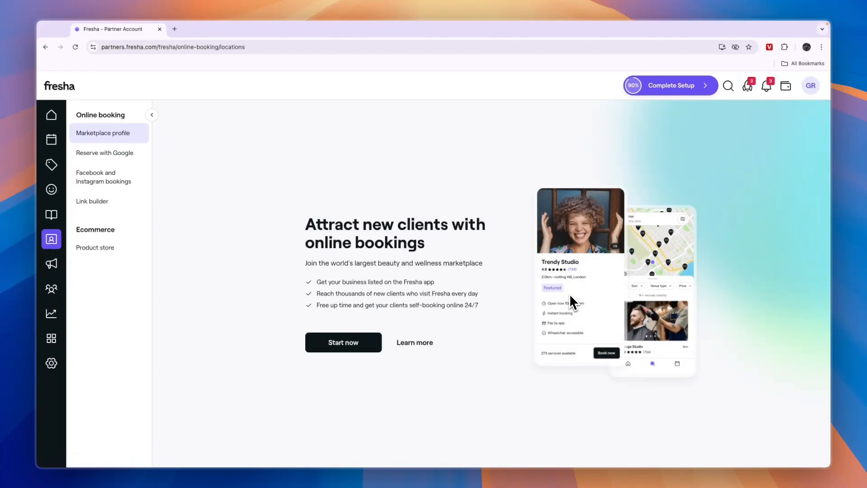
click(98, 158)
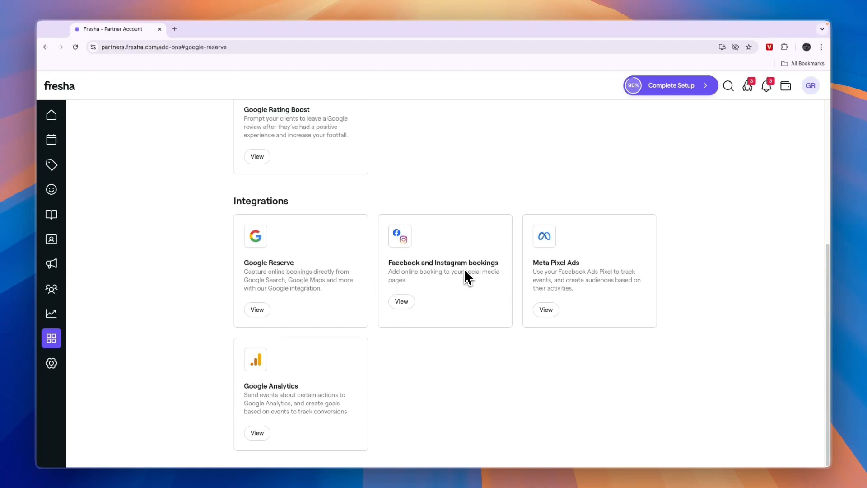
scroll(464, 269, up, 5)
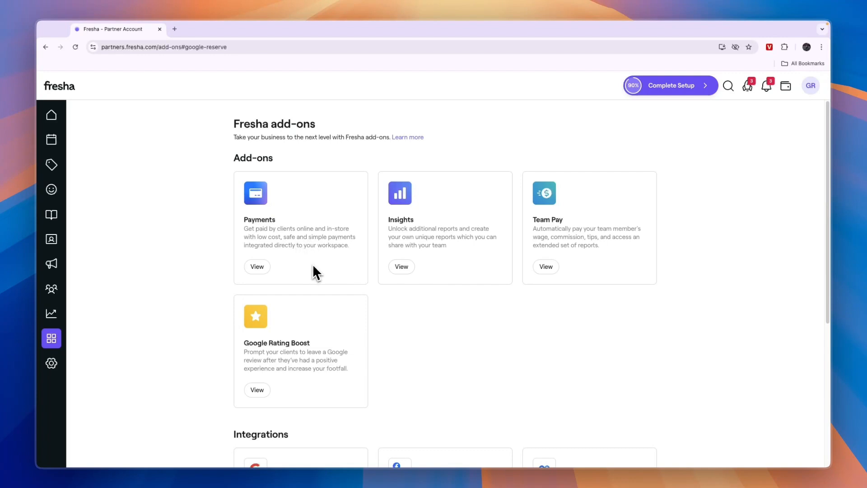
Step: Read the Payments add-on's features and transaction fee, and return to the home dashboard
click(256, 268)
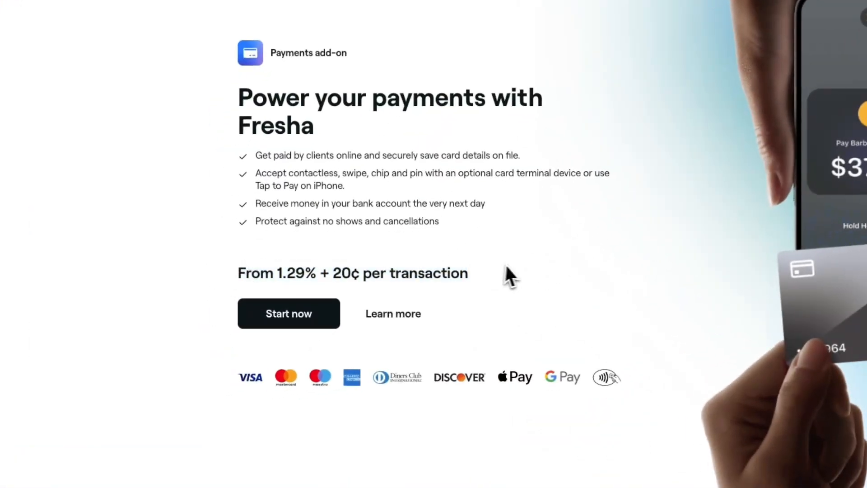
drag(276, 273, 312, 272)
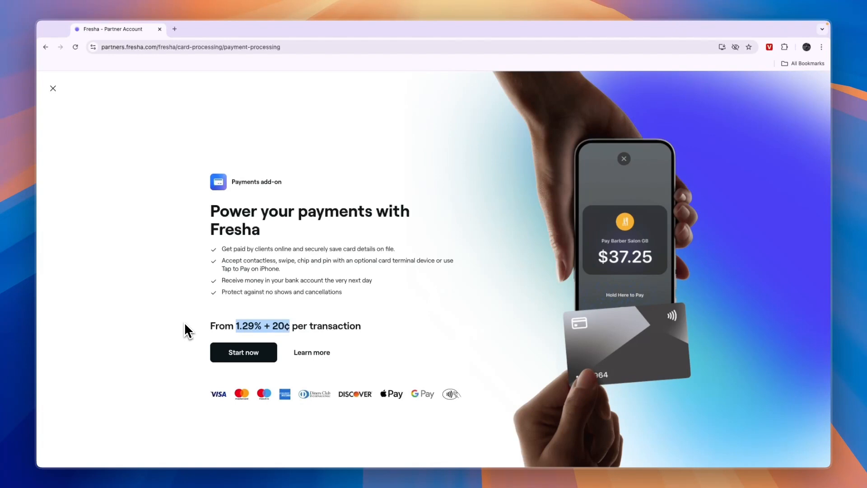
click(280, 319)
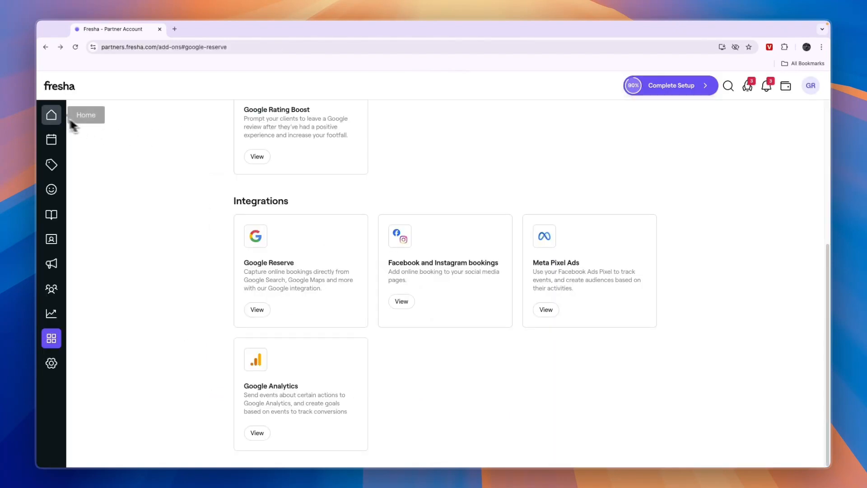
click(50, 116)
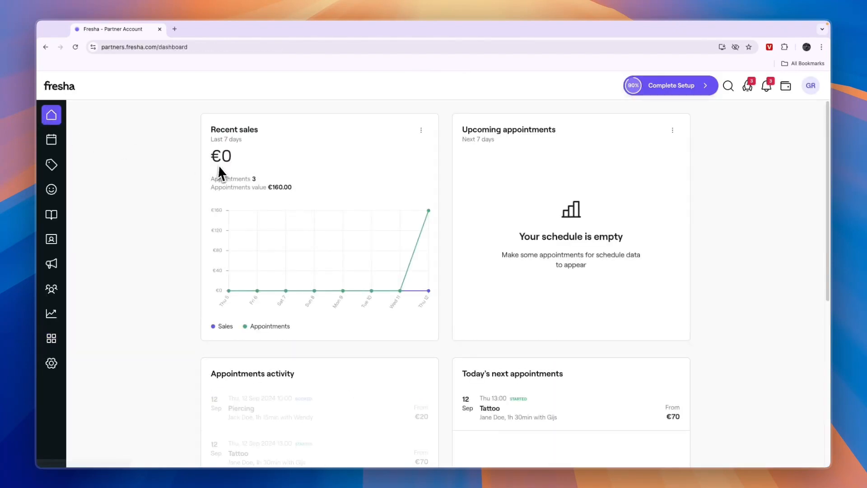